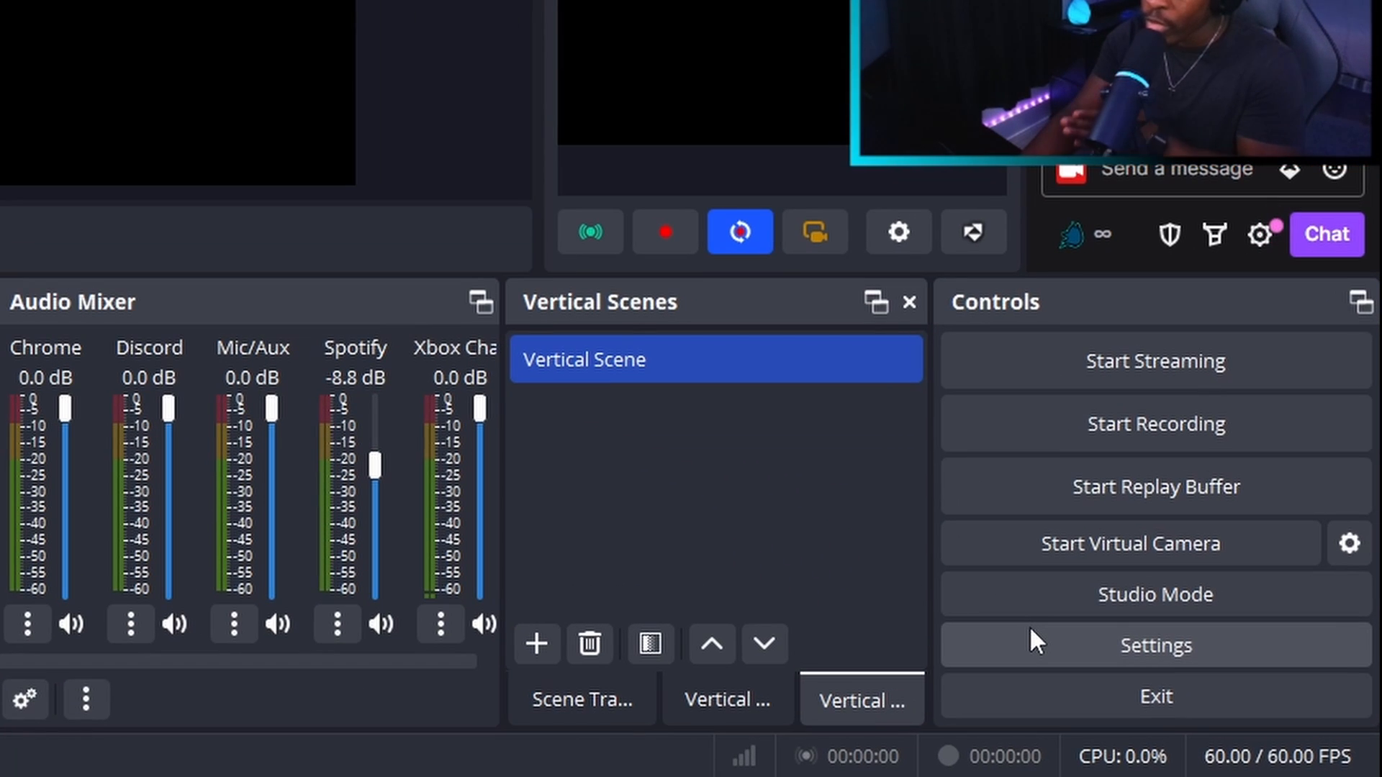
Open the program settings at the stream service options
left_click(1030, 630)
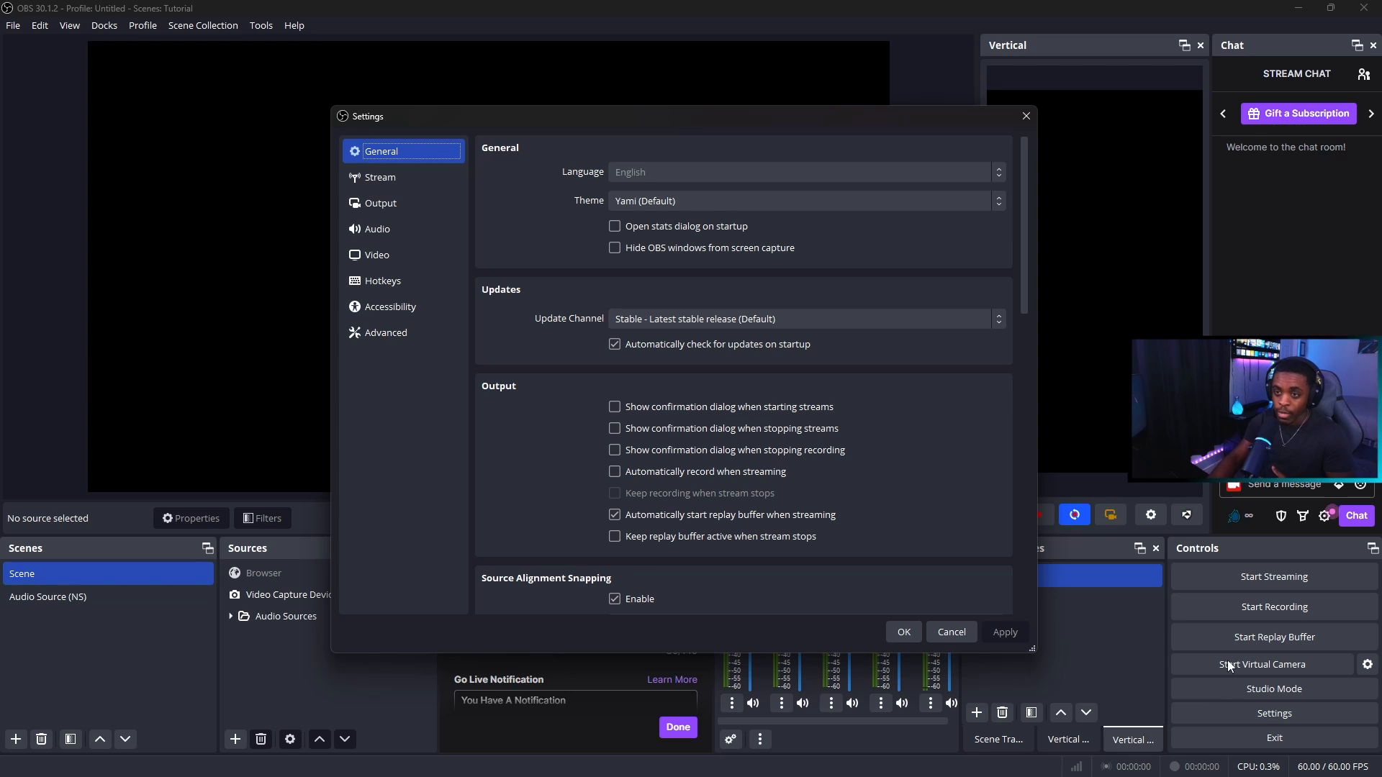
left_click(397, 178)
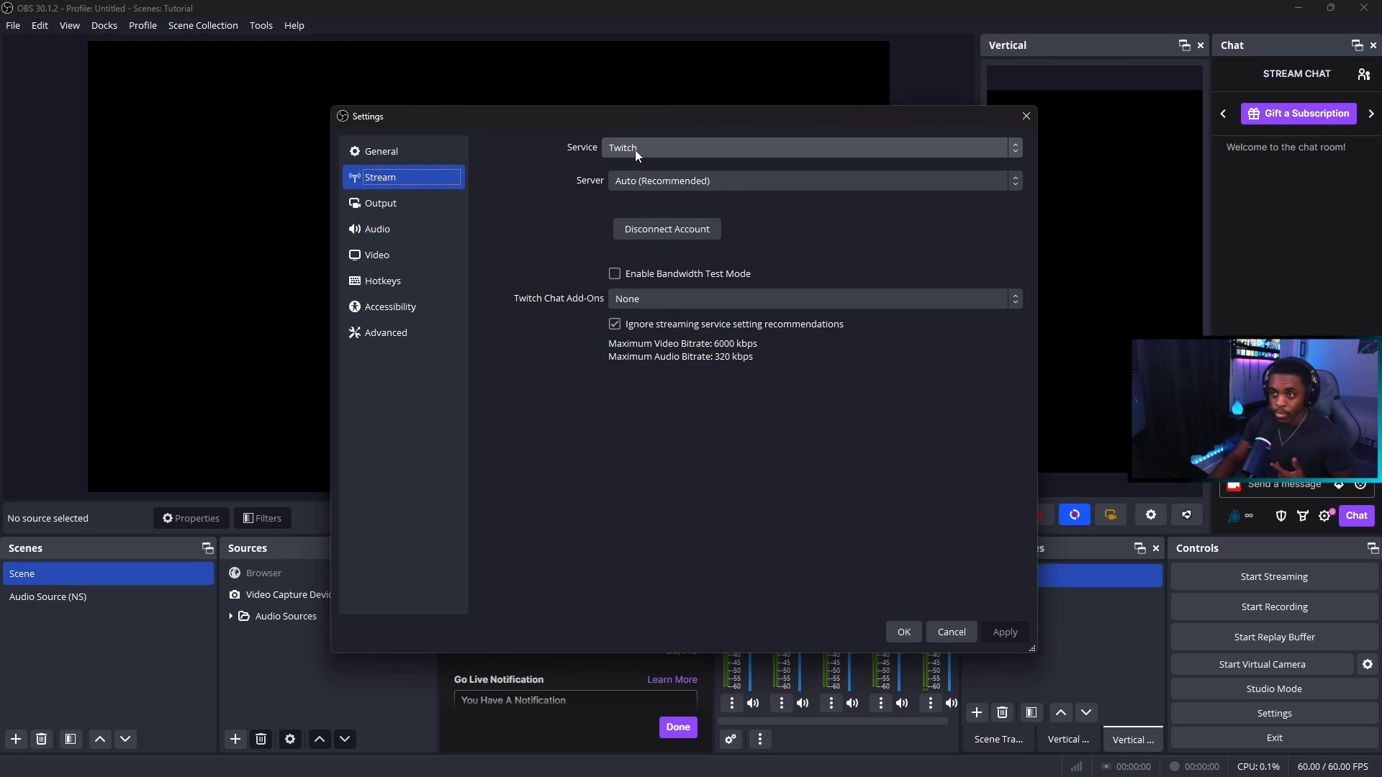
Switch the streaming service to Custom to view its server and stream key fields, and set it back to Twitch
left_click(654, 146)
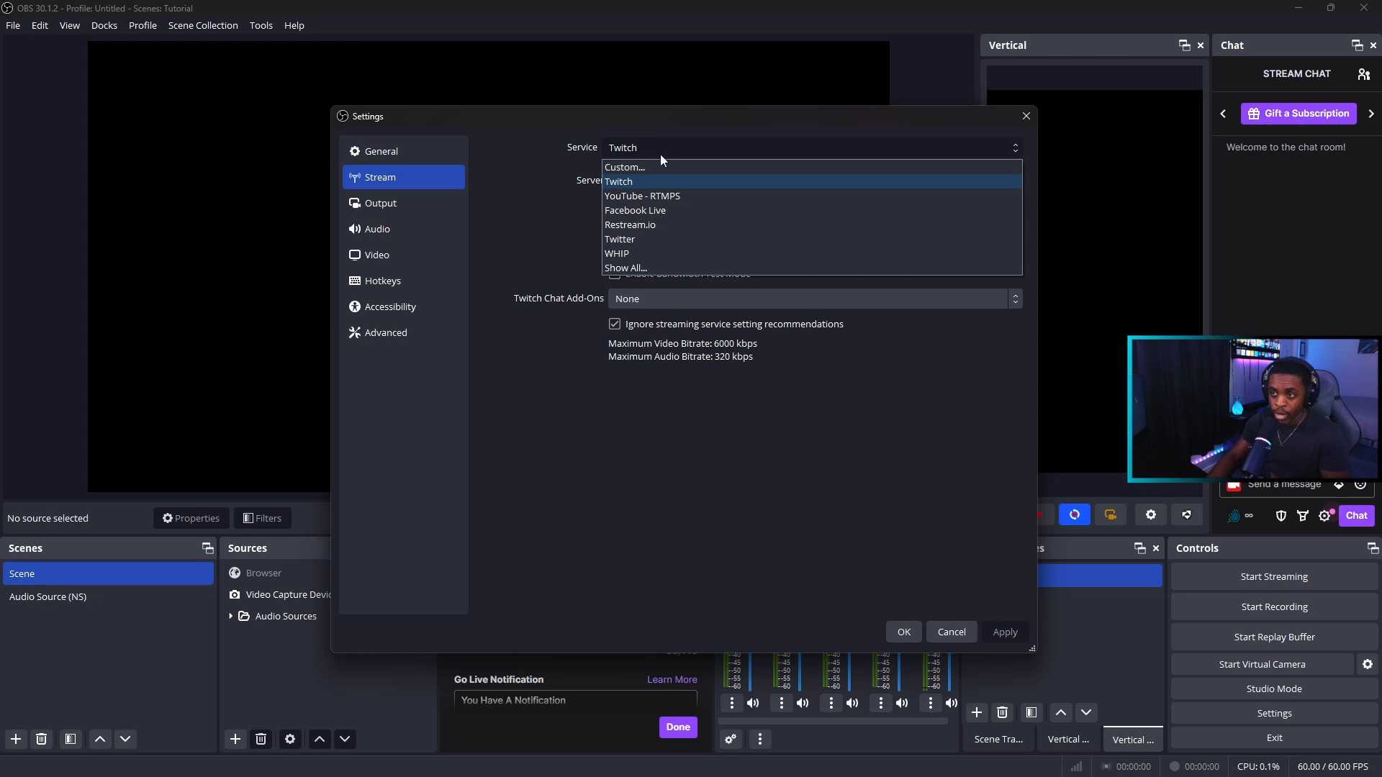
left_click(650, 166)
left_click(739, 181)
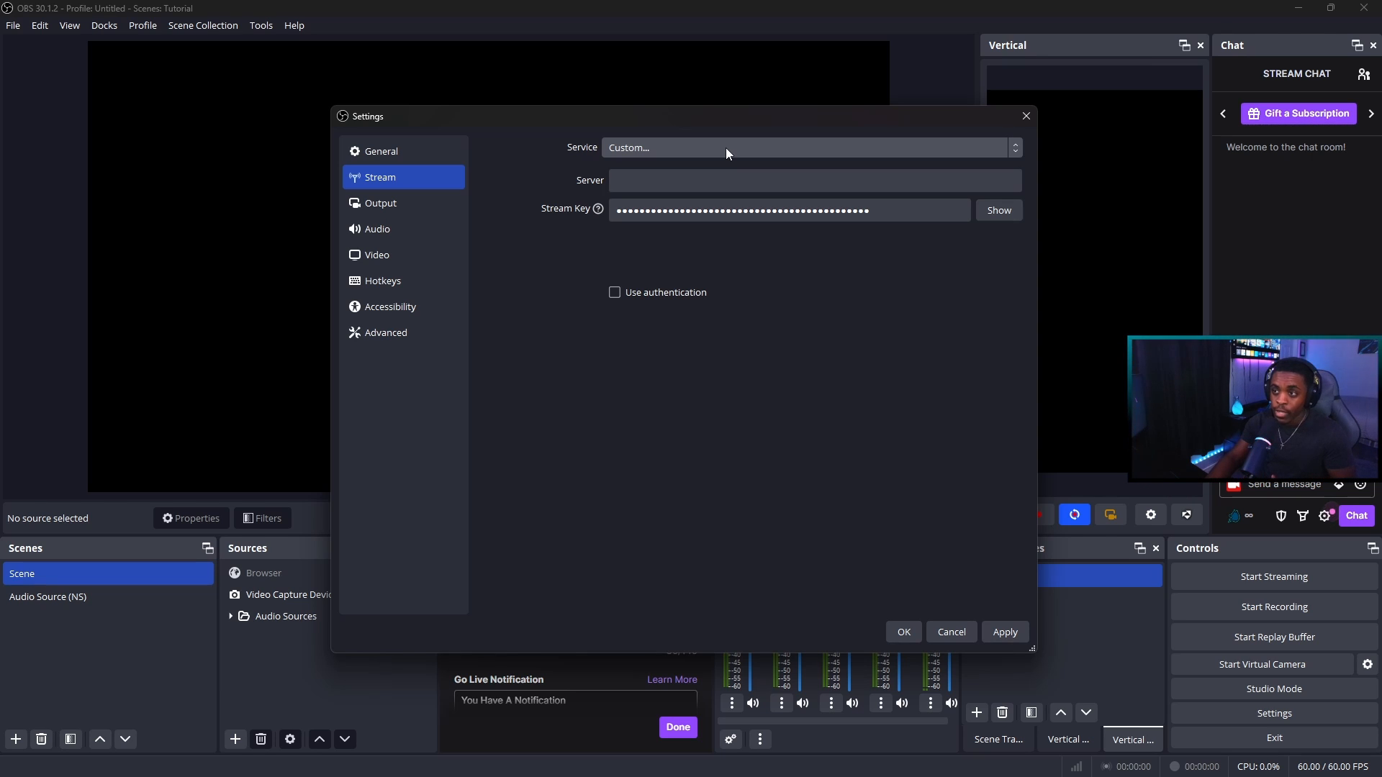
left_click(726, 148)
left_click(701, 185)
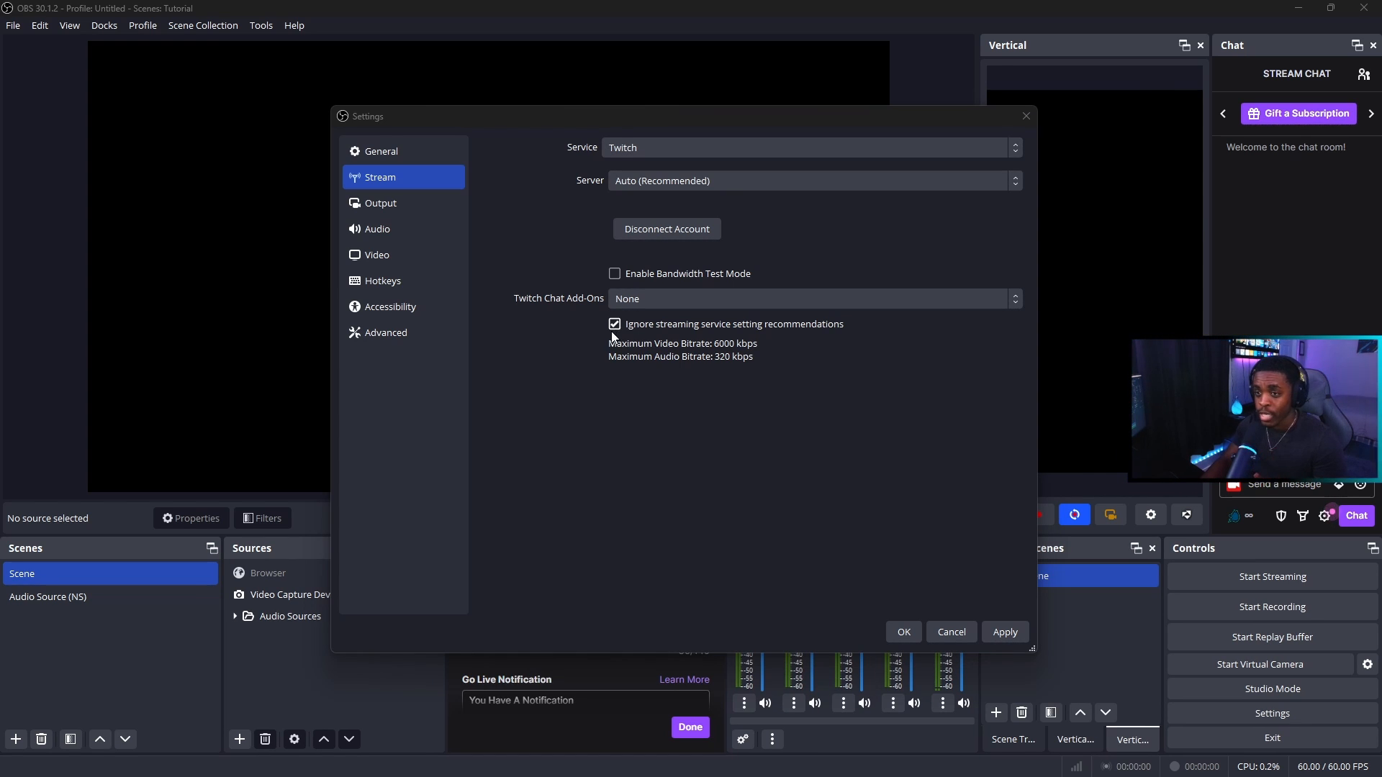
Review the rate control choices in the streaming encoder settings and compare the bitrate with the streaming service's recommended maximum
left_click(430, 210)
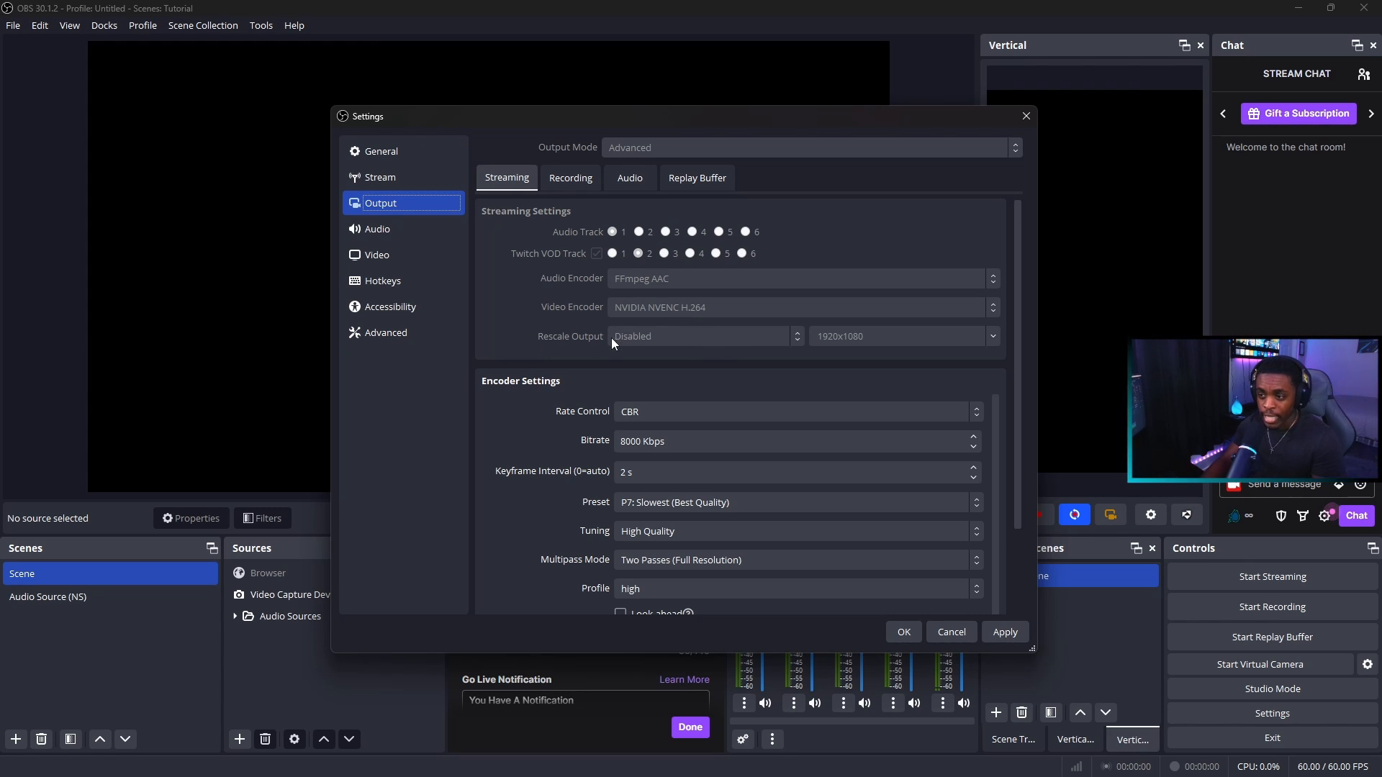
scroll(588, 279, "down", 2)
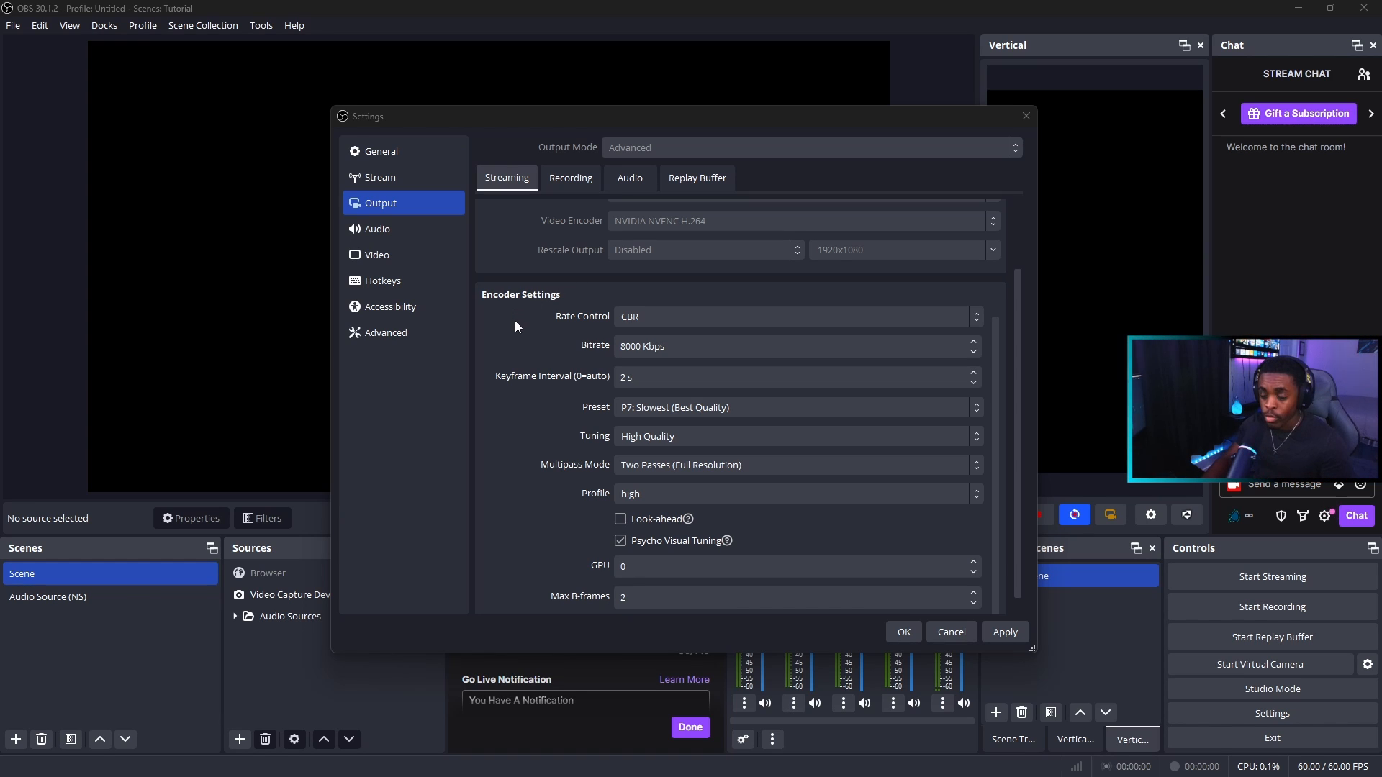
scroll(512, 310, "down", 1)
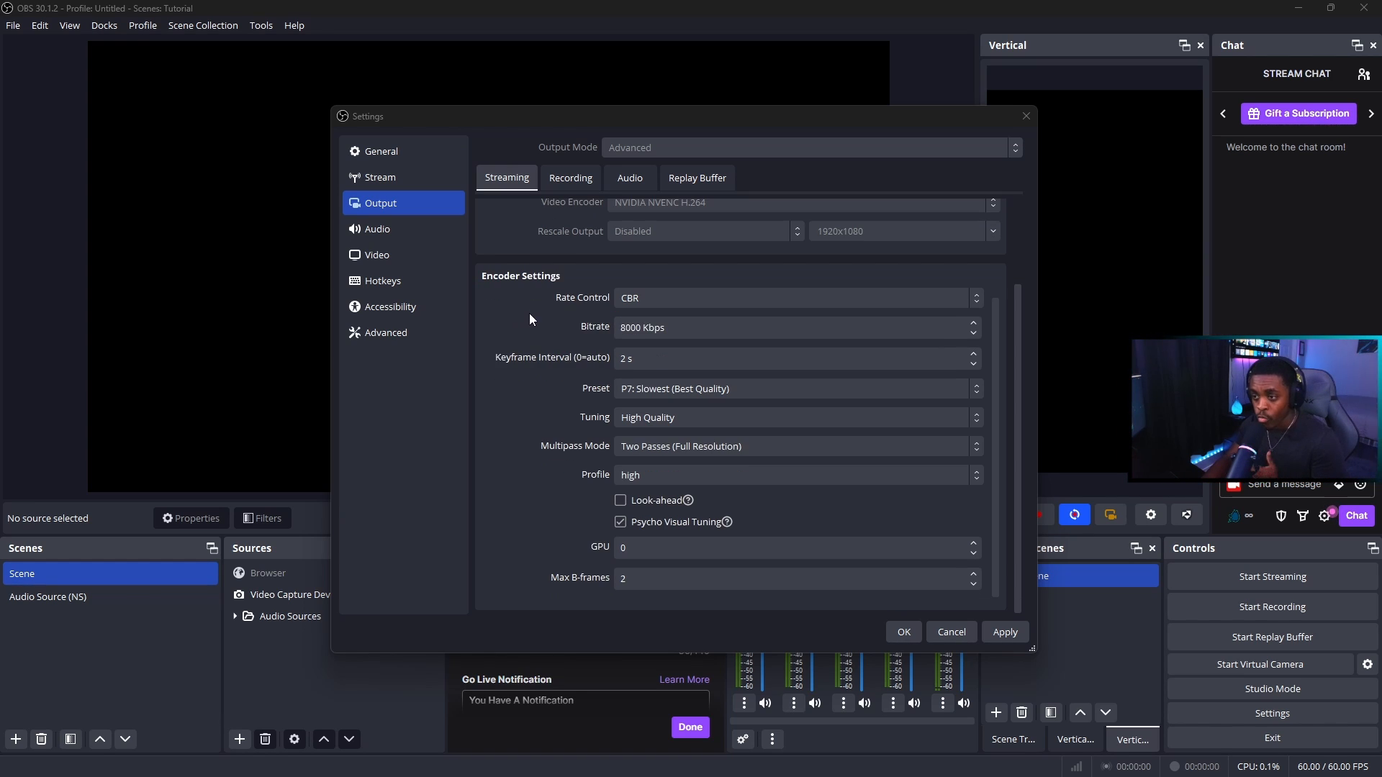
left_click(649, 296)
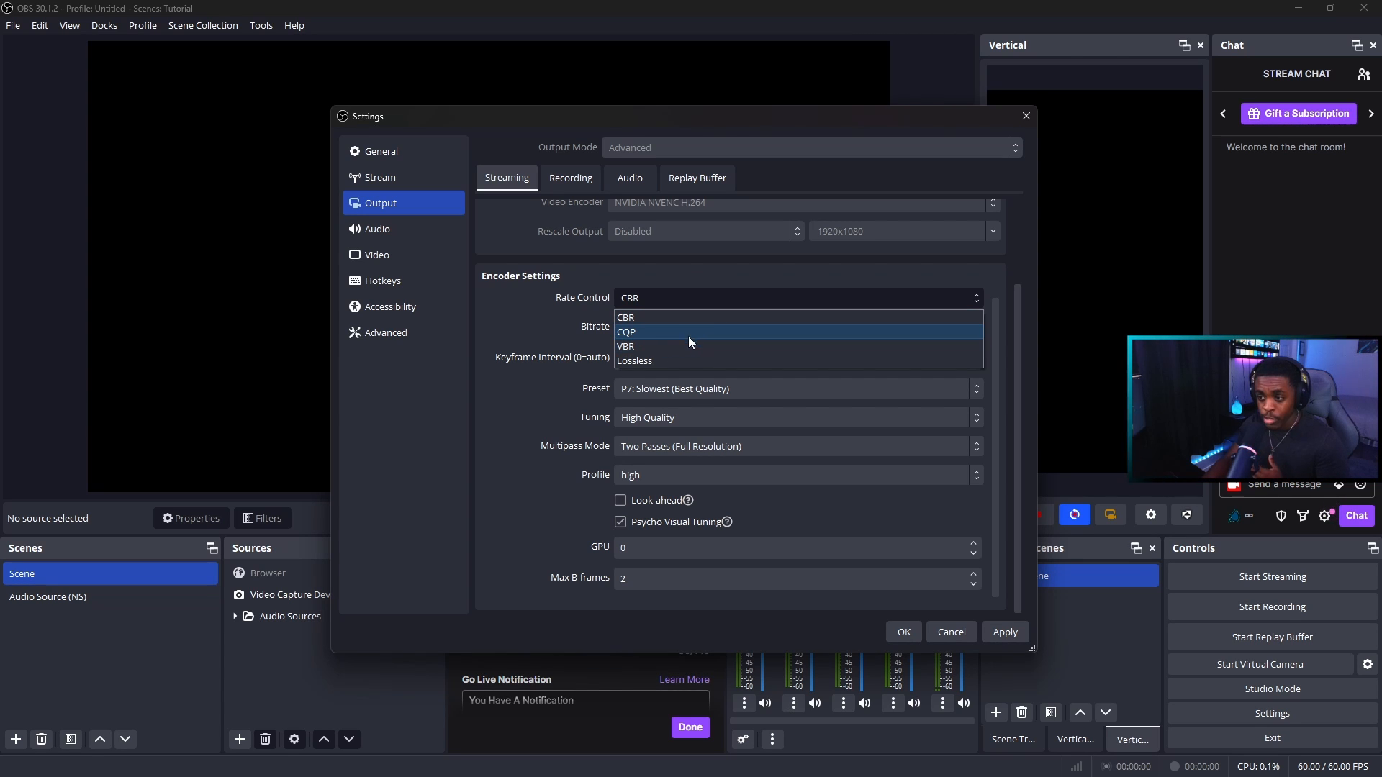
left_click(688, 298)
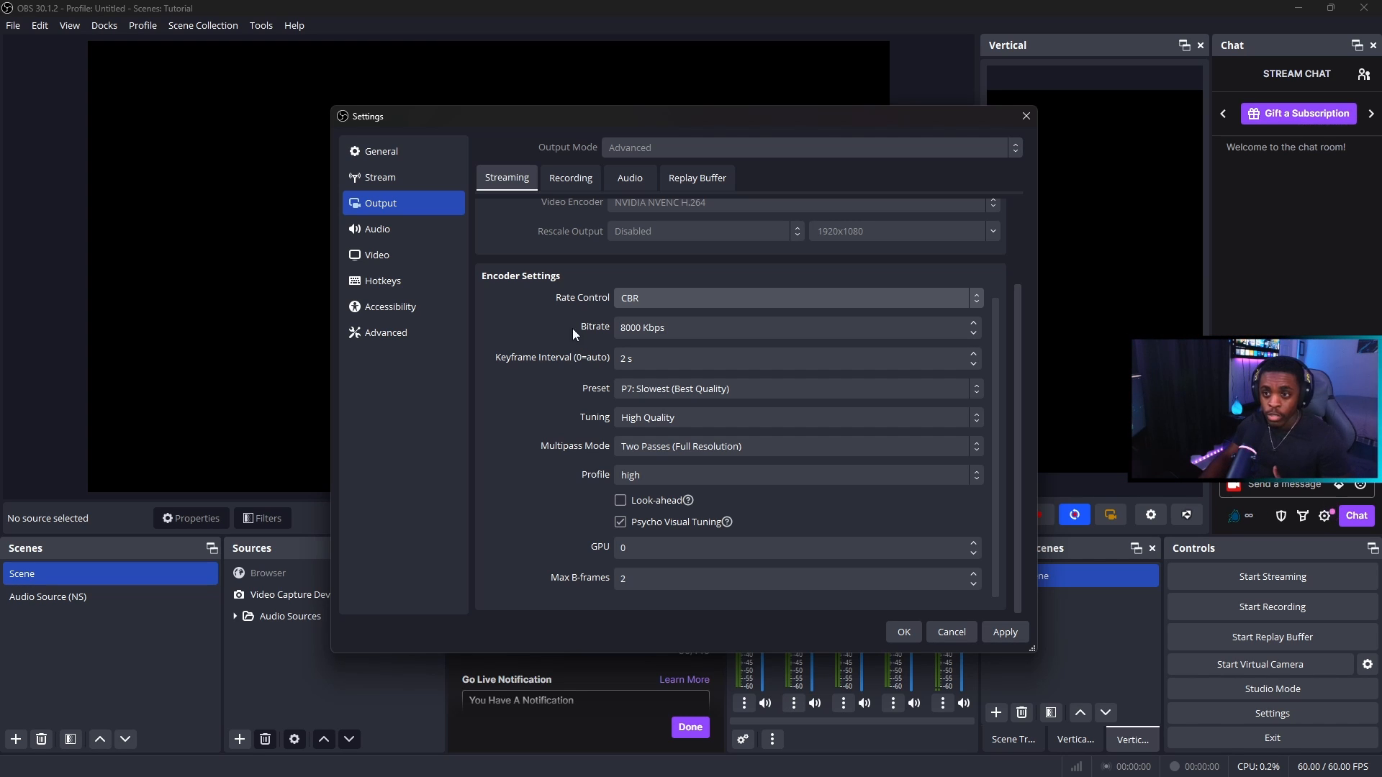
left_click(425, 180)
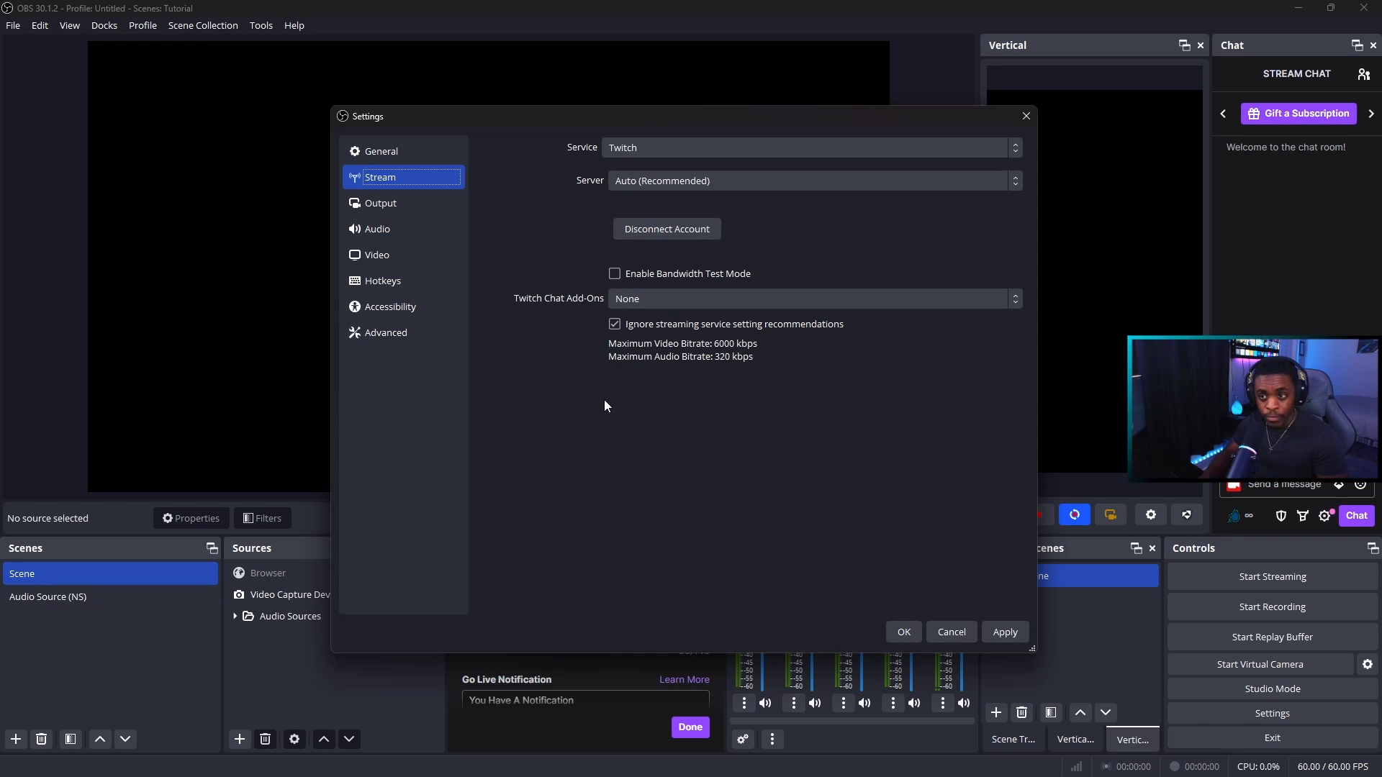
Review the available preset and multipass mode options in the streaming output's encoder settings, keeping the current selections
left_click(434, 202)
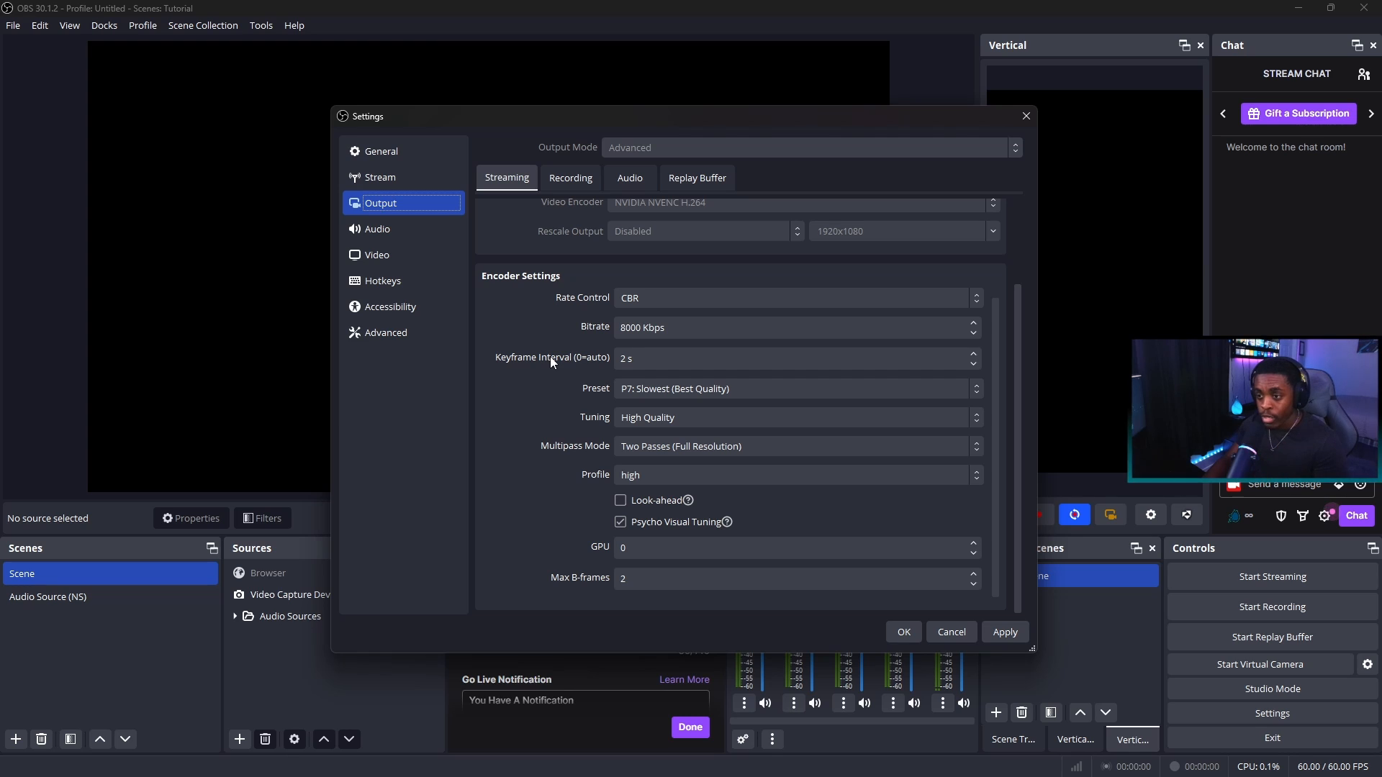
left_click(709, 391)
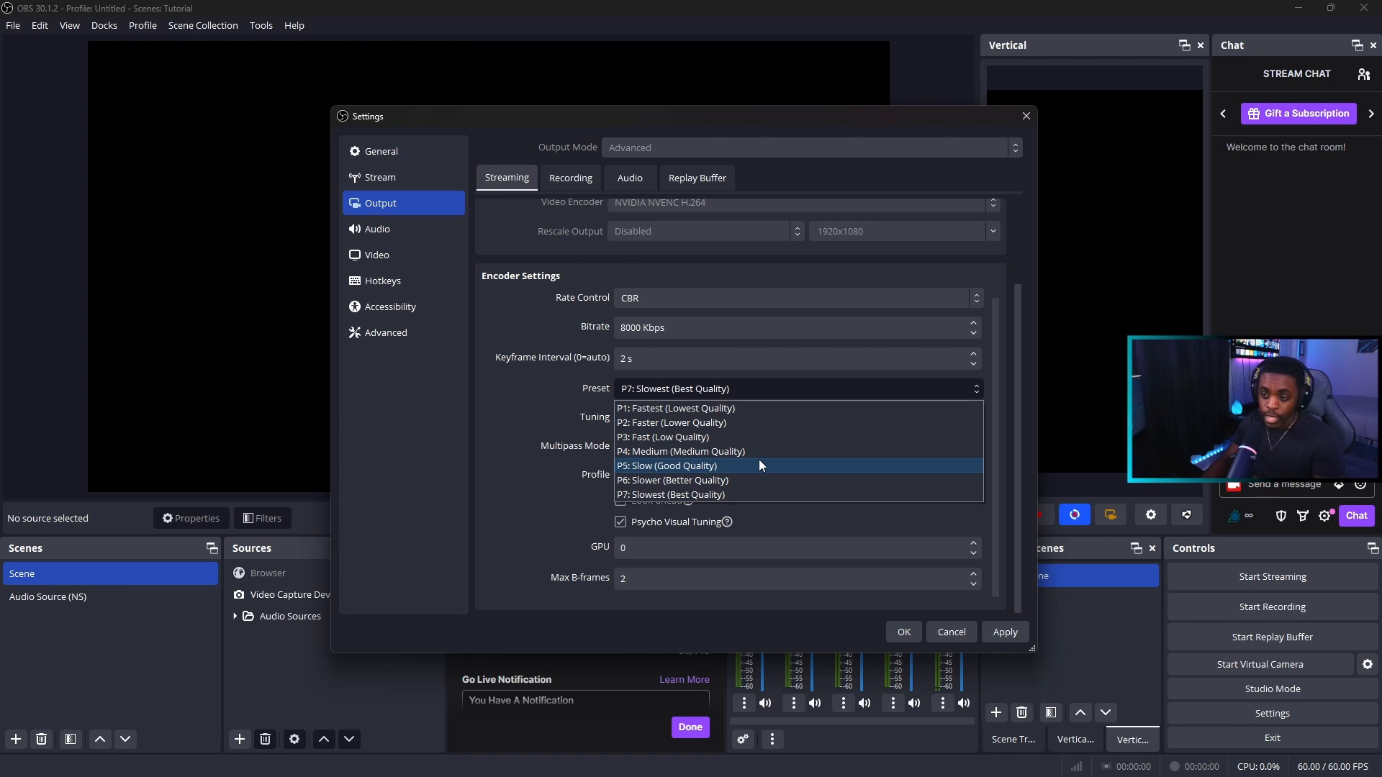
left_click(488, 426)
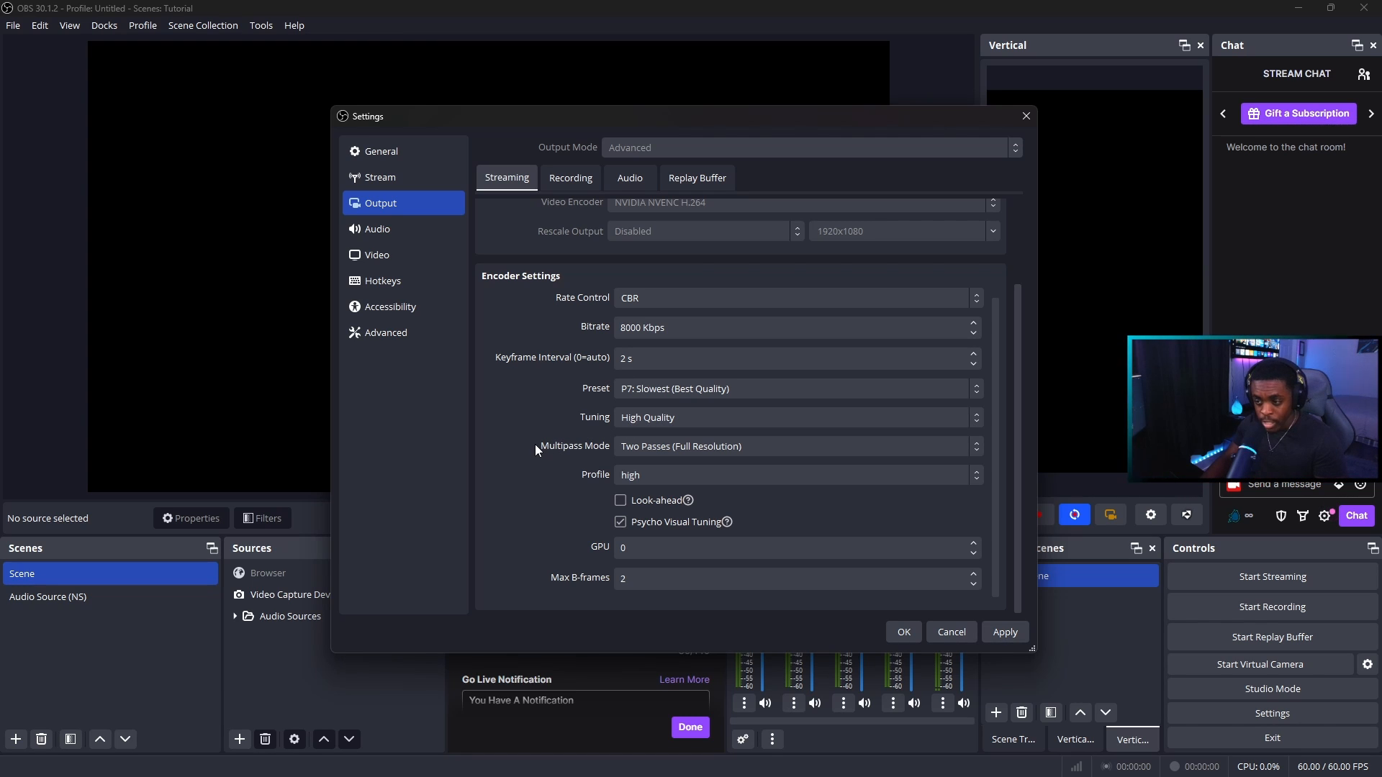
left_click(719, 450)
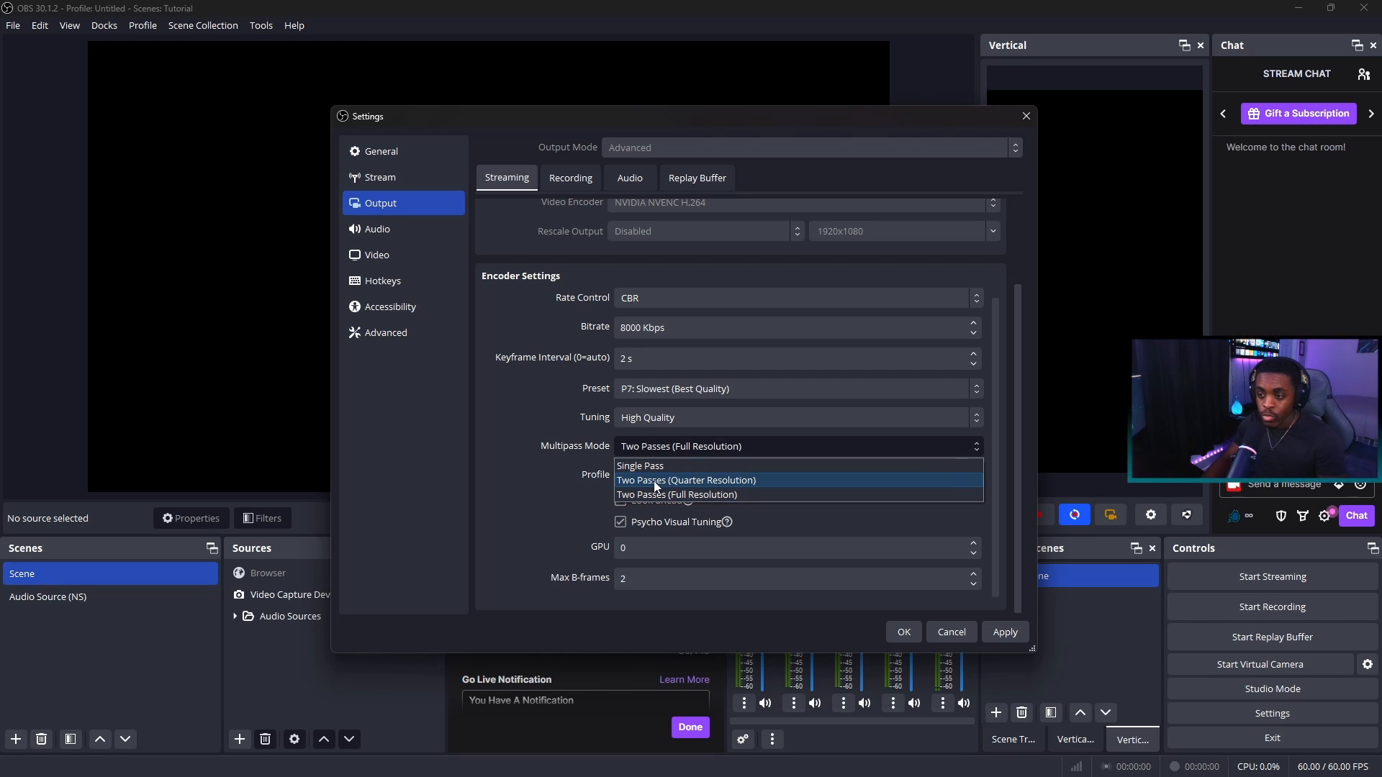
left_click(535, 462)
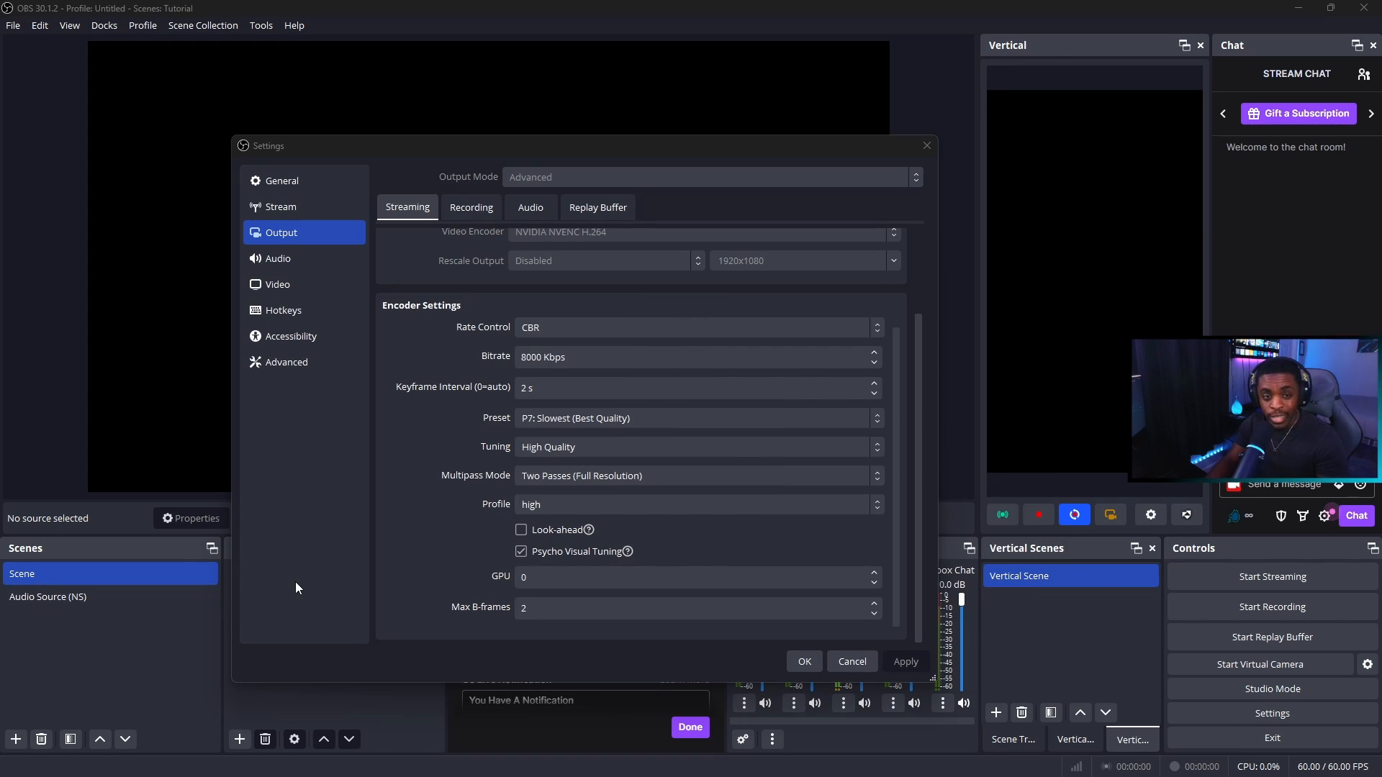
Review the global audio devices and the list of devices available for Desktop Audio, keeping the current selection
left_click(327, 260)
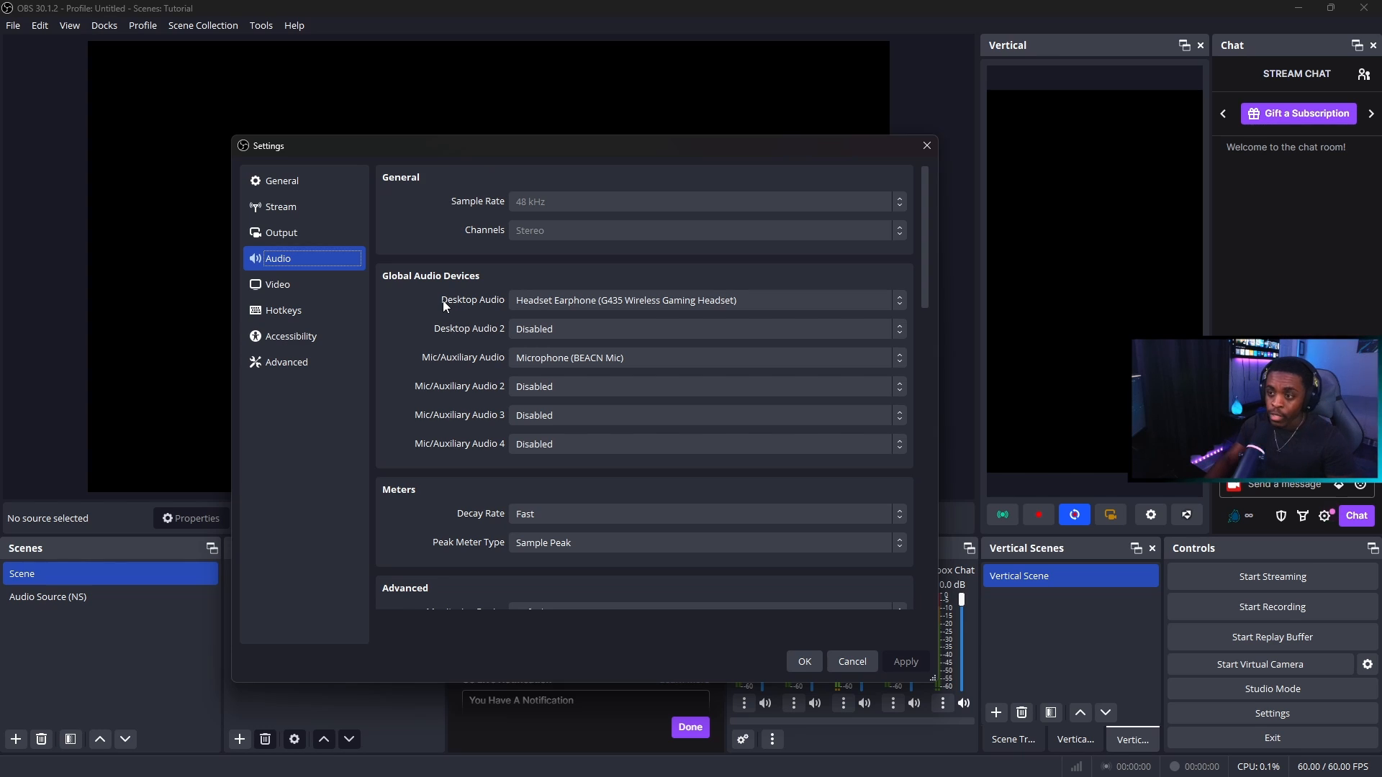
left_click(603, 296)
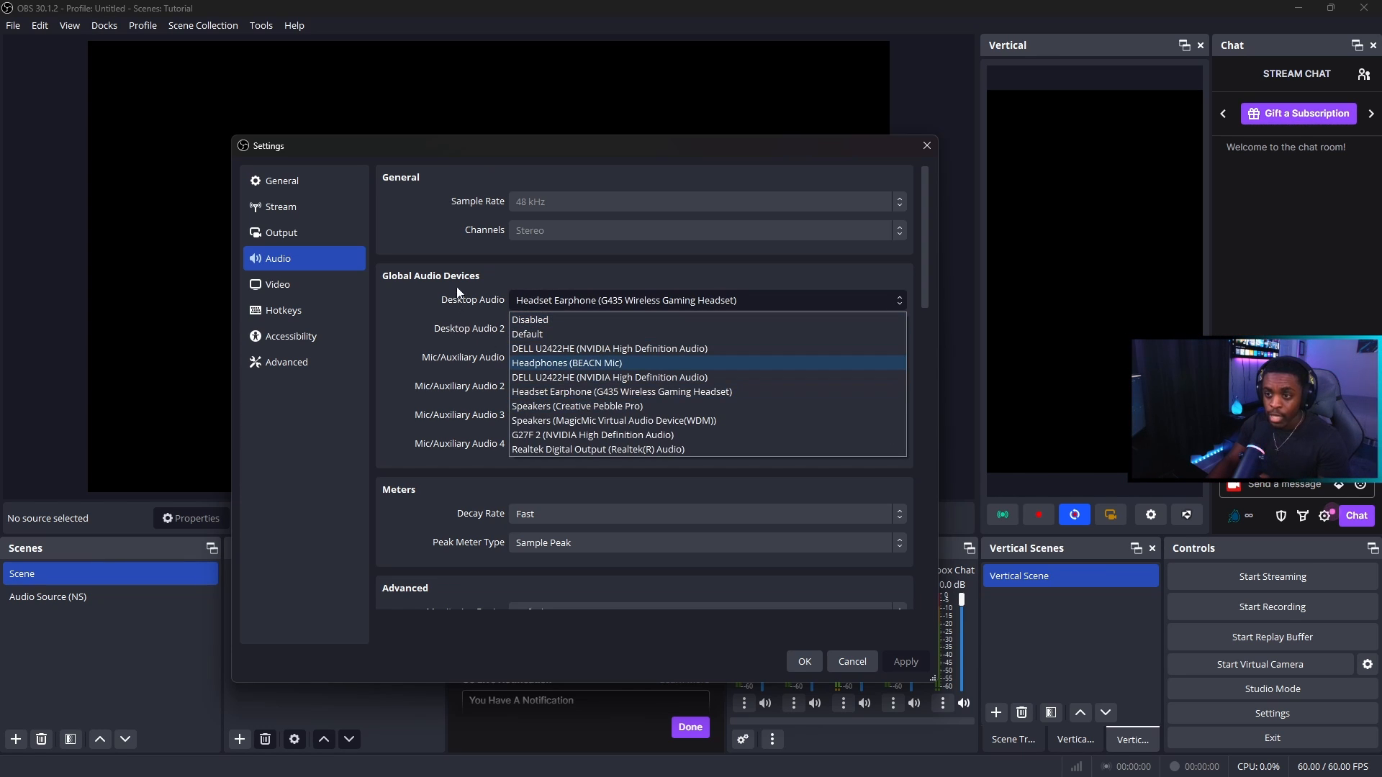
left_click(471, 276)
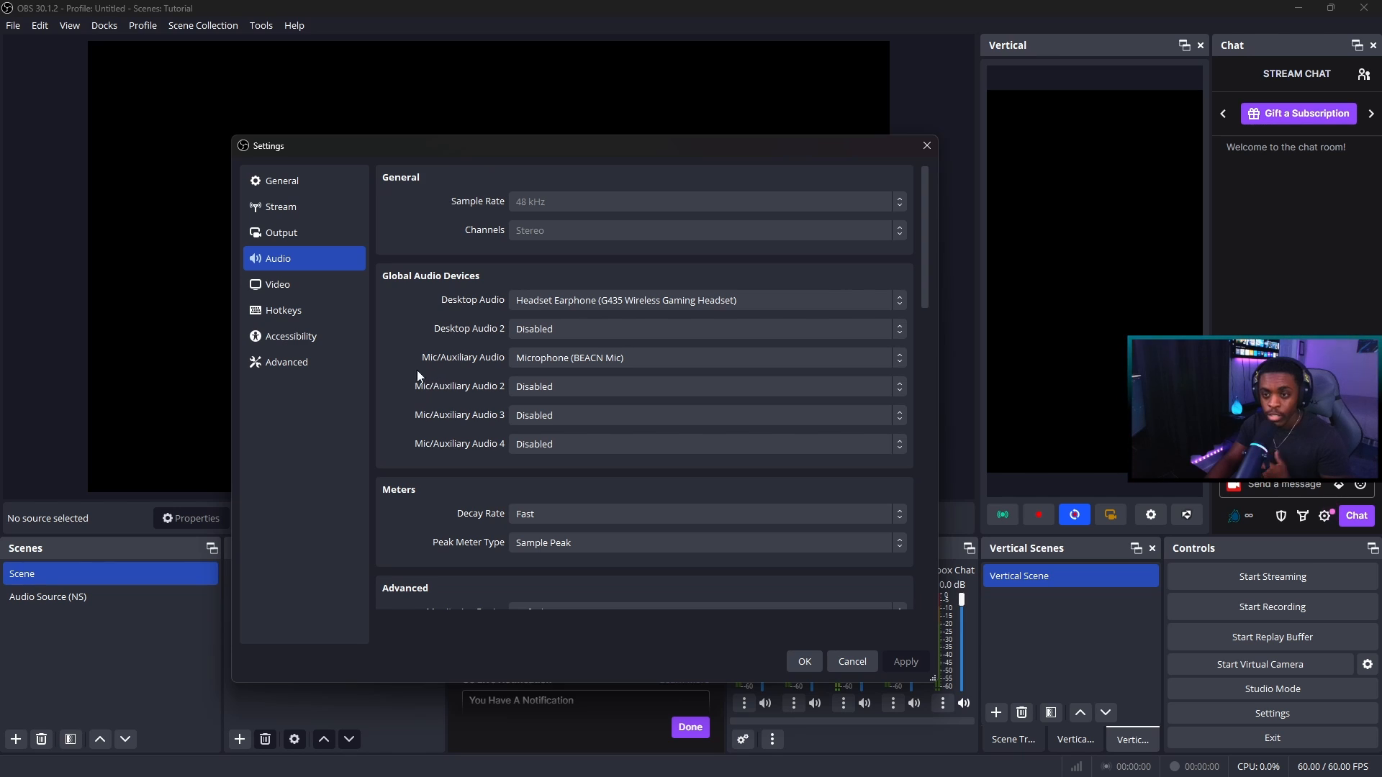
Open the video settings to review resolution and frame rate, briefly moving the settings window aside to see the preview canvas
left_click(334, 285)
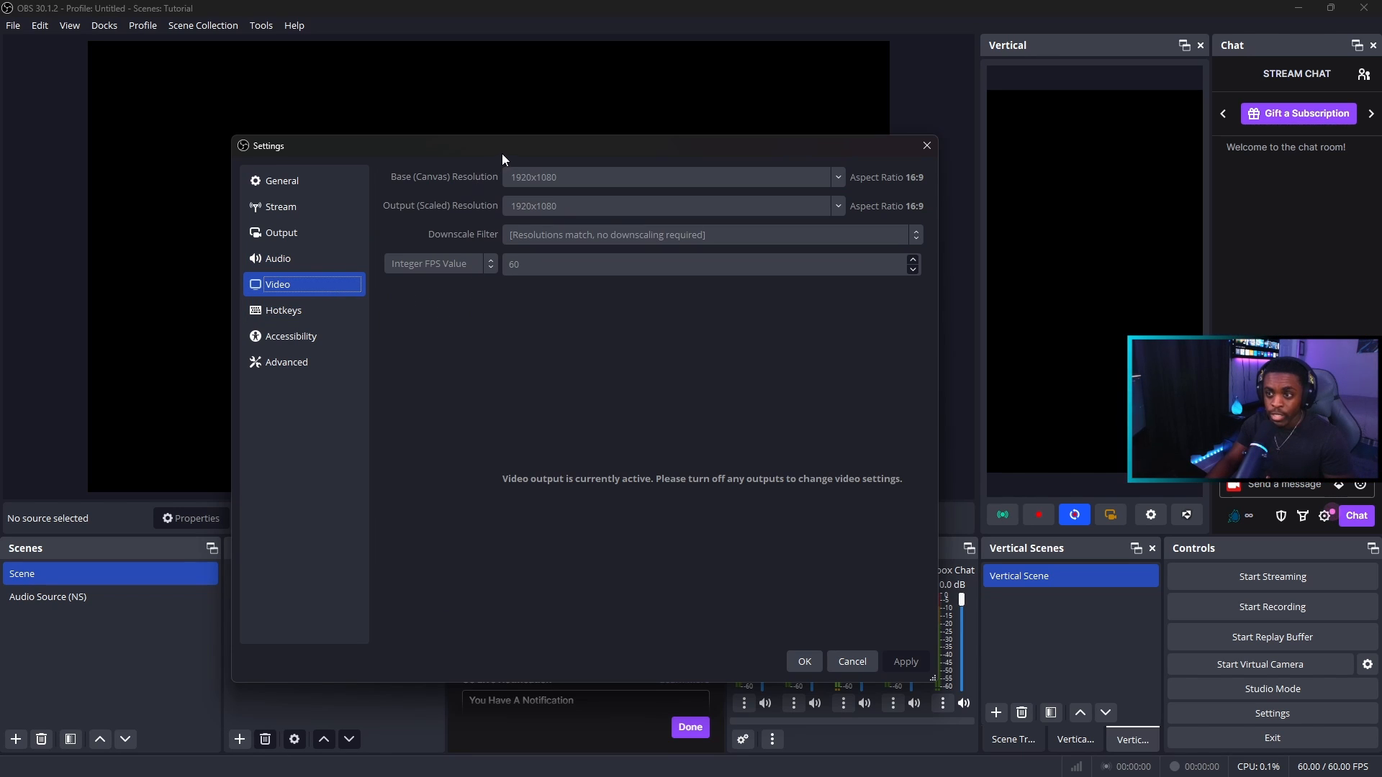
left_click_drag(503, 153, 879, 455)
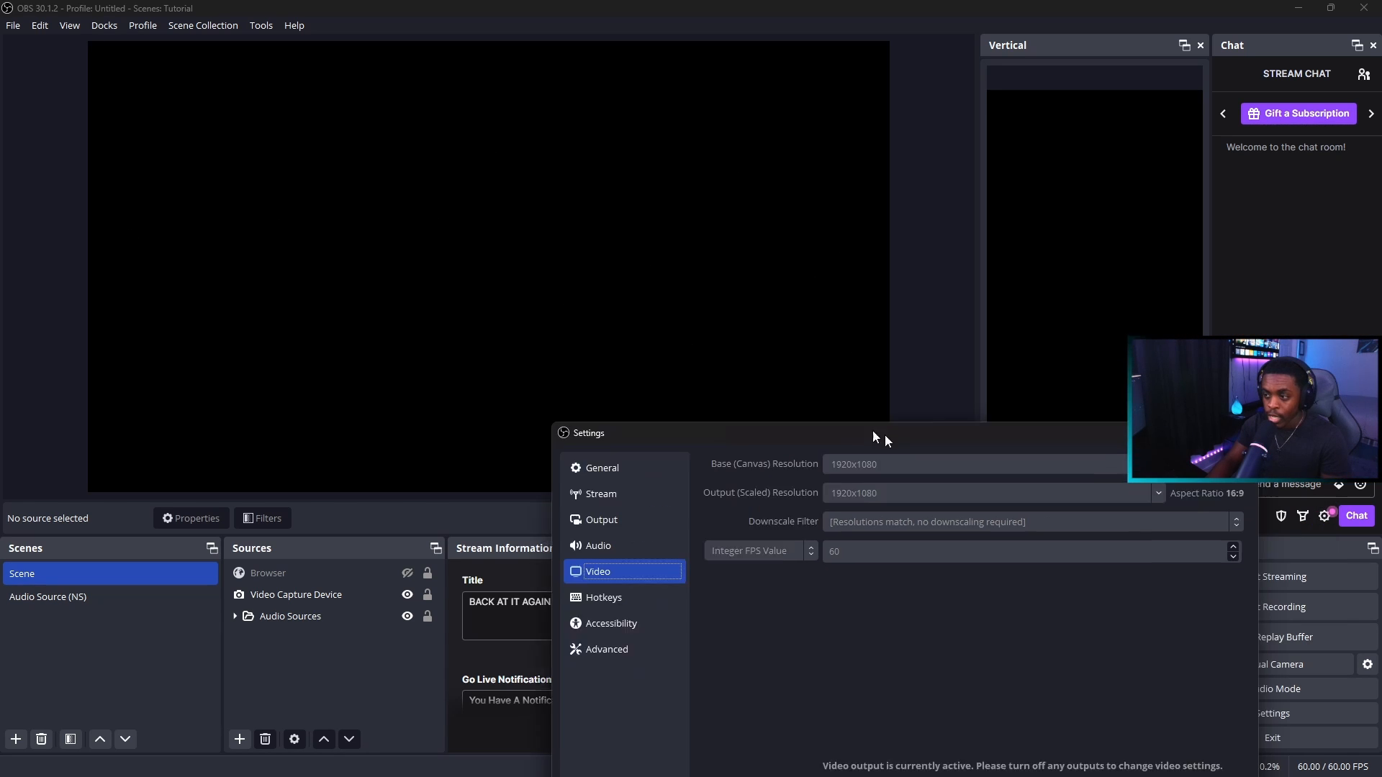
left_click_drag(878, 435, 554, 161)
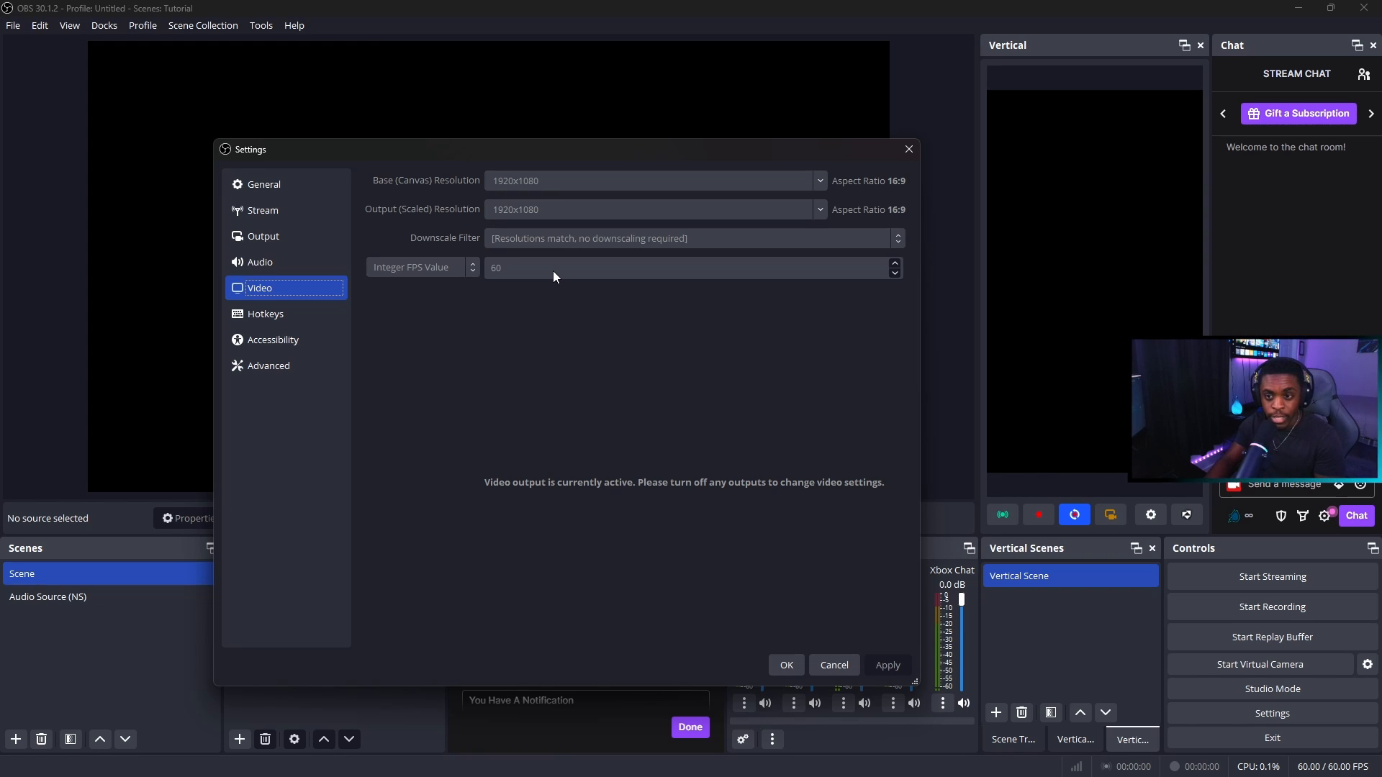
Examine the hotkey list for the streaming, recording, virtual camera and replay actions that can be assigned
left_click(296, 318)
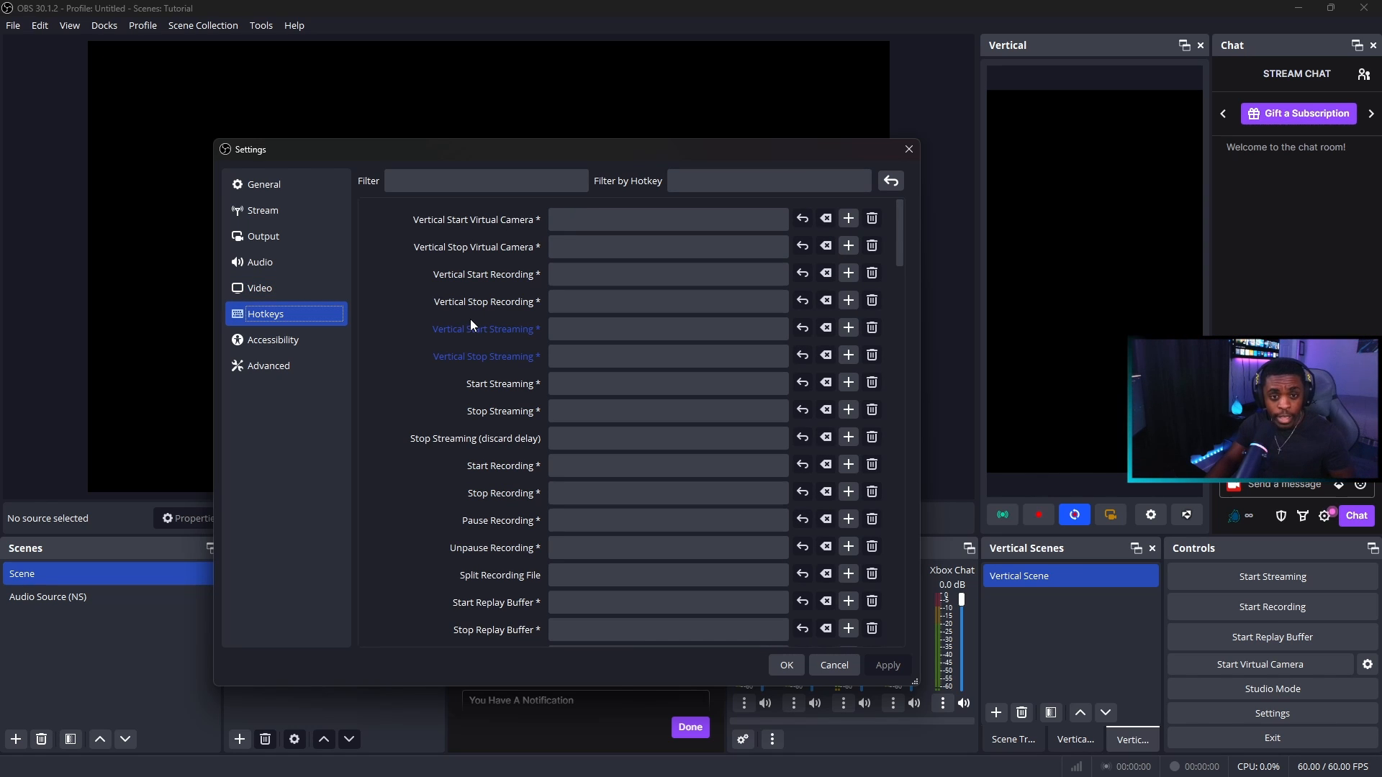
scroll(469, 321, "down", 5)
scroll(467, 325, "down", 8)
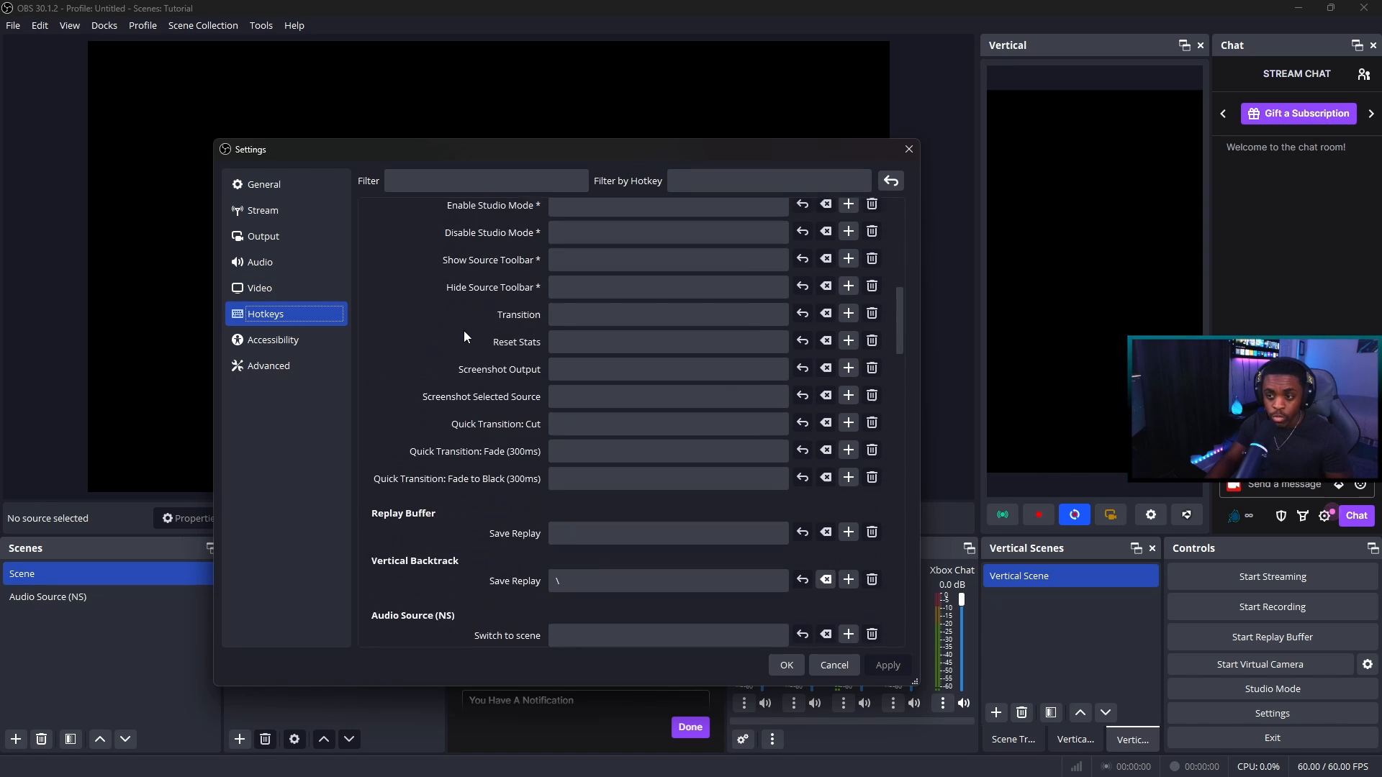
scroll(463, 330, "up", 3)
scroll(464, 330, "up", 10)
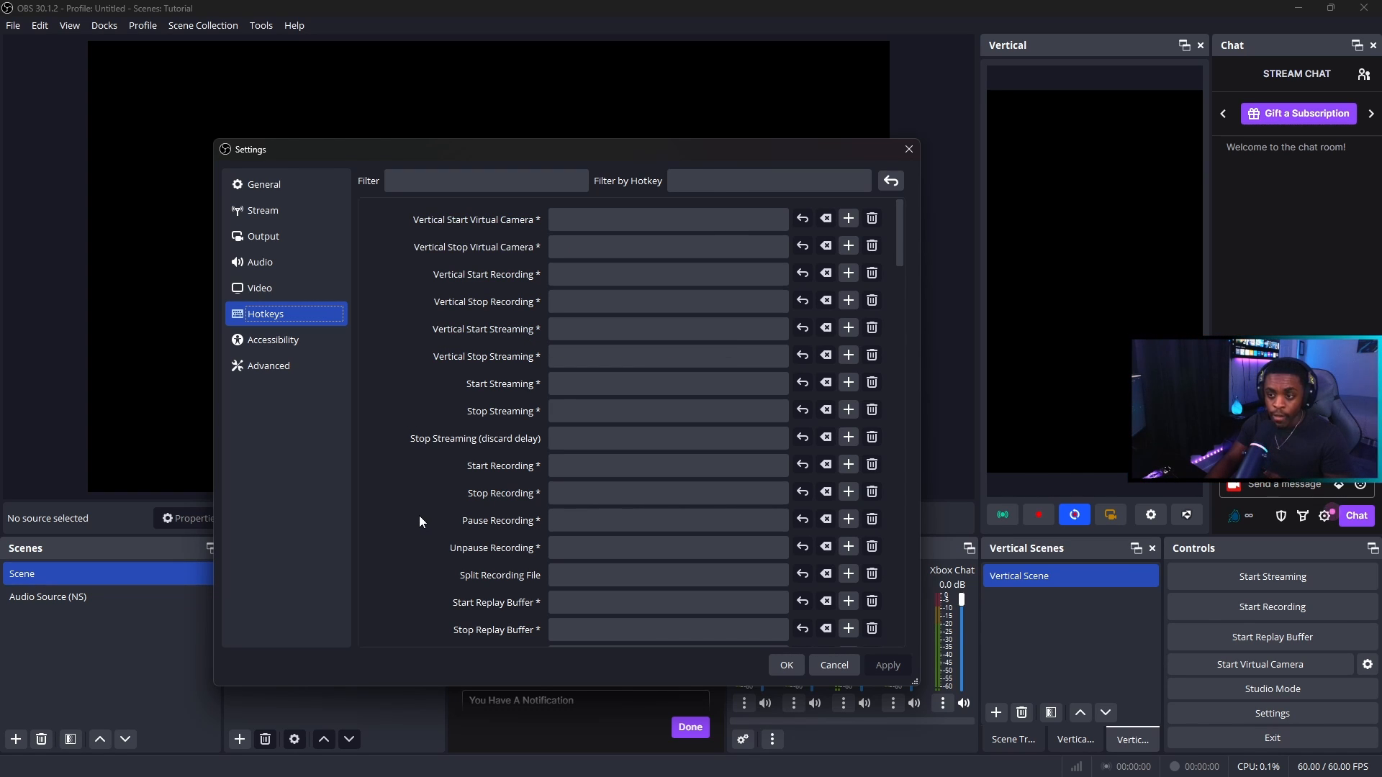
scroll(419, 515, "down", 3)
scroll(419, 517, "up", 3)
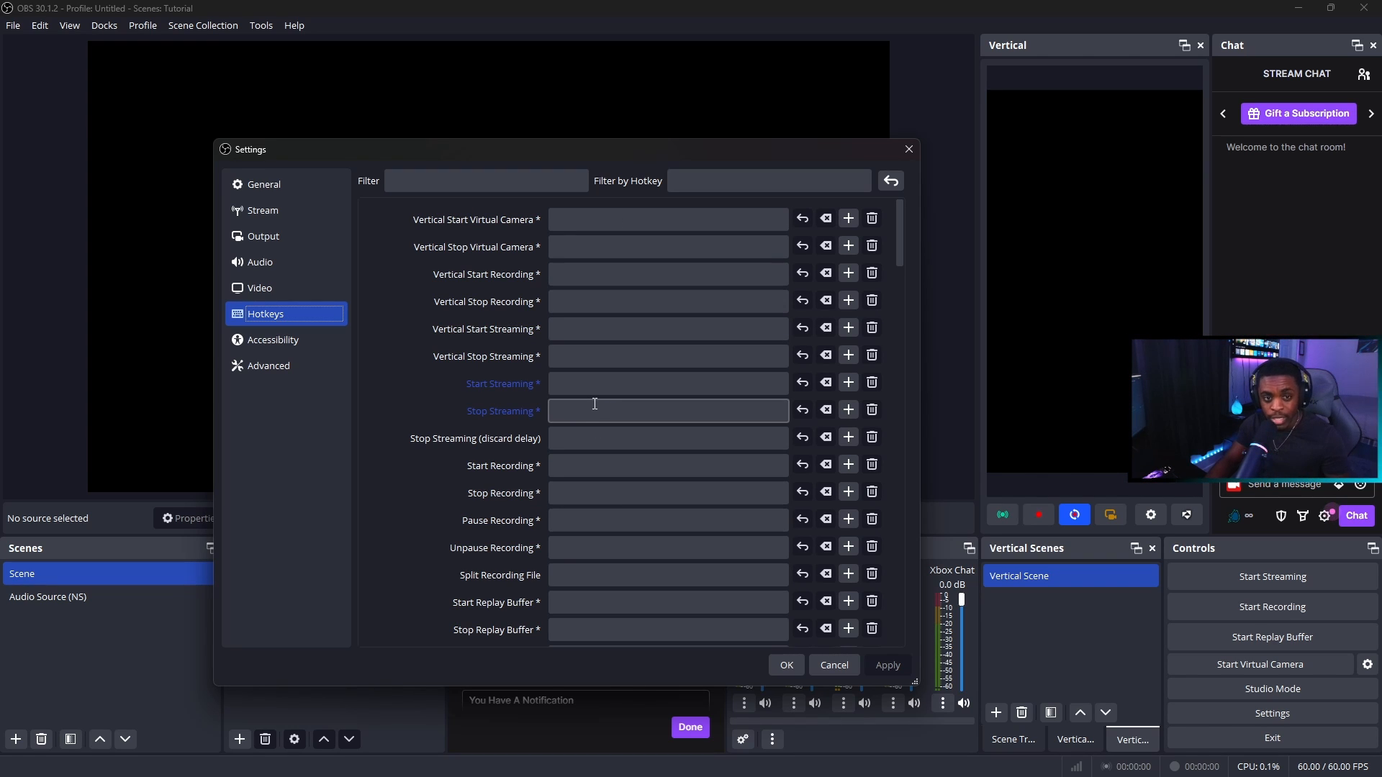
scroll(596, 466, "down", 6)
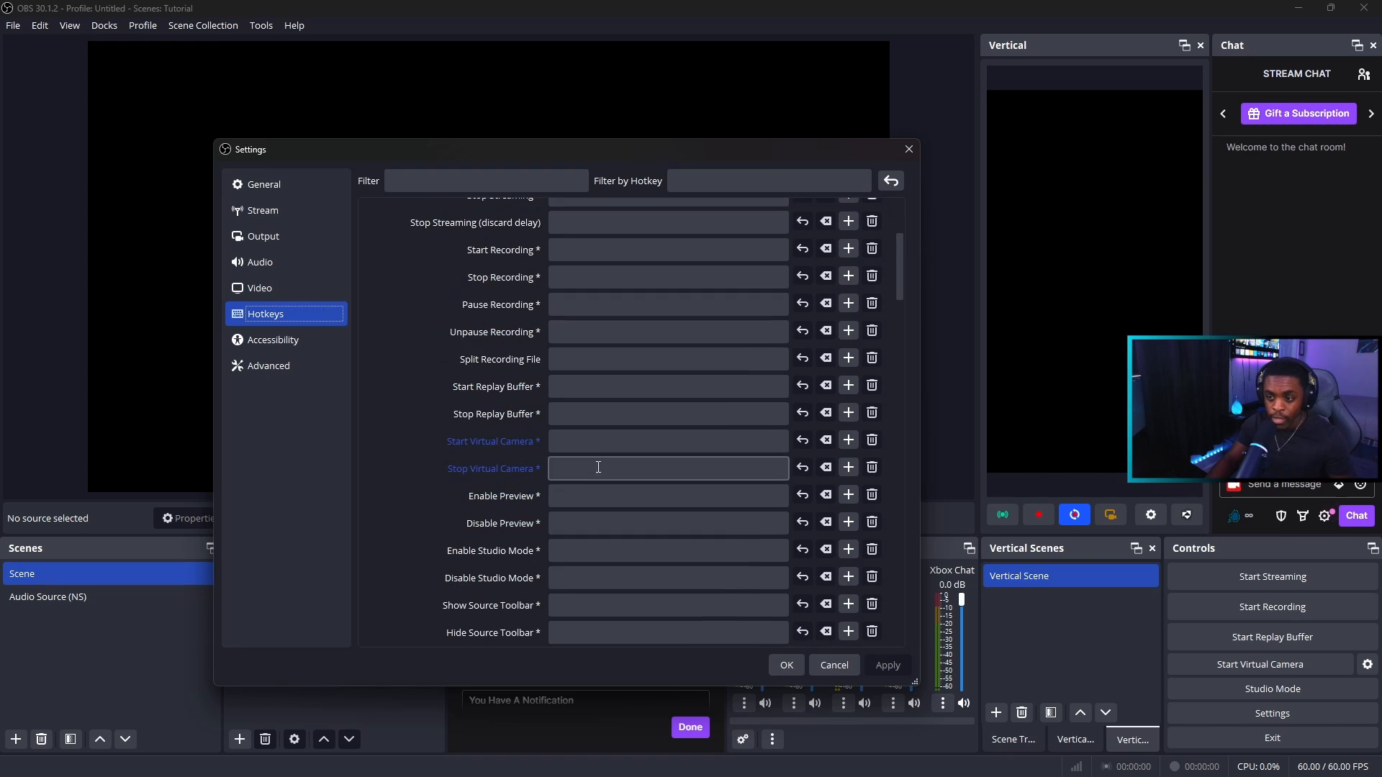
scroll(596, 479, "up", 6)
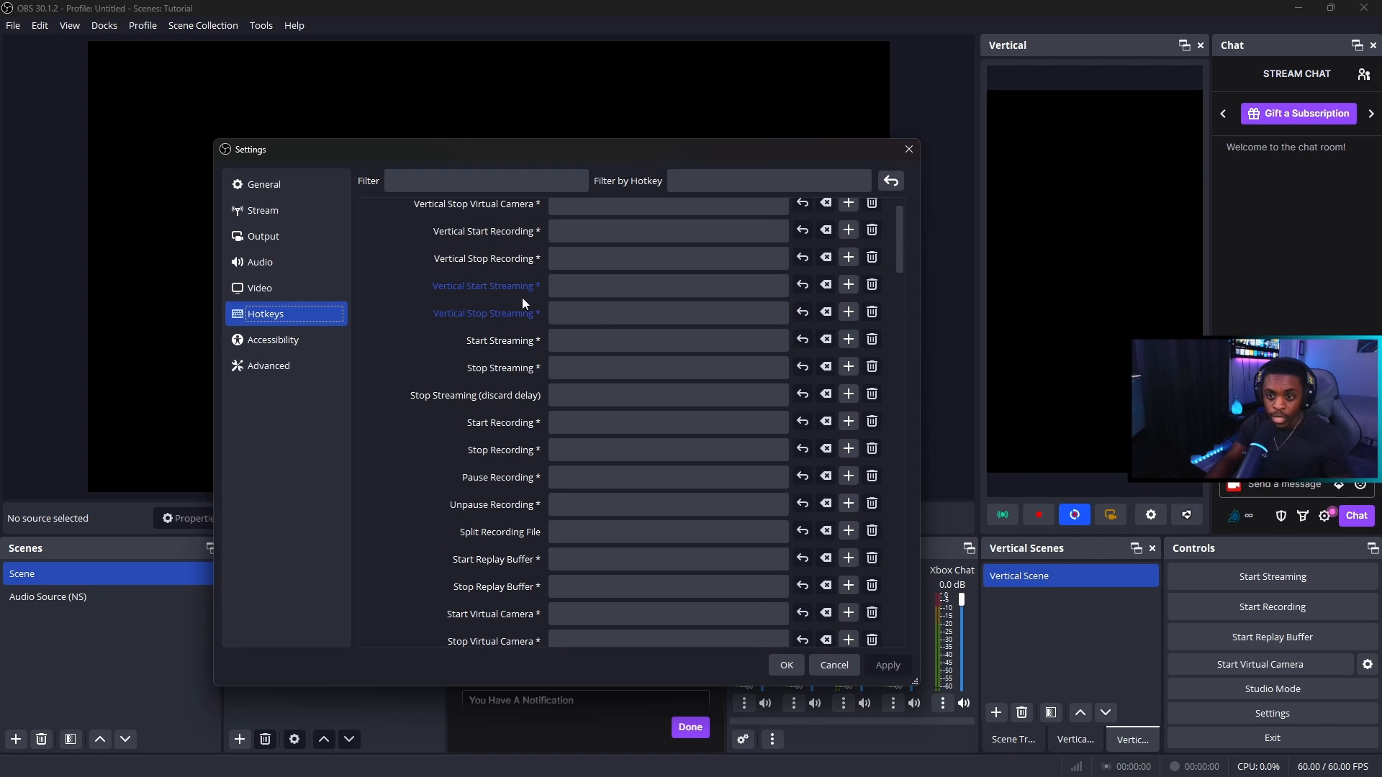
Examine the accessibility colours and the advanced settings, from process priority and video through stream delay, automatic reconnect, network, sources and hotkey behaviour
left_click(317, 341)
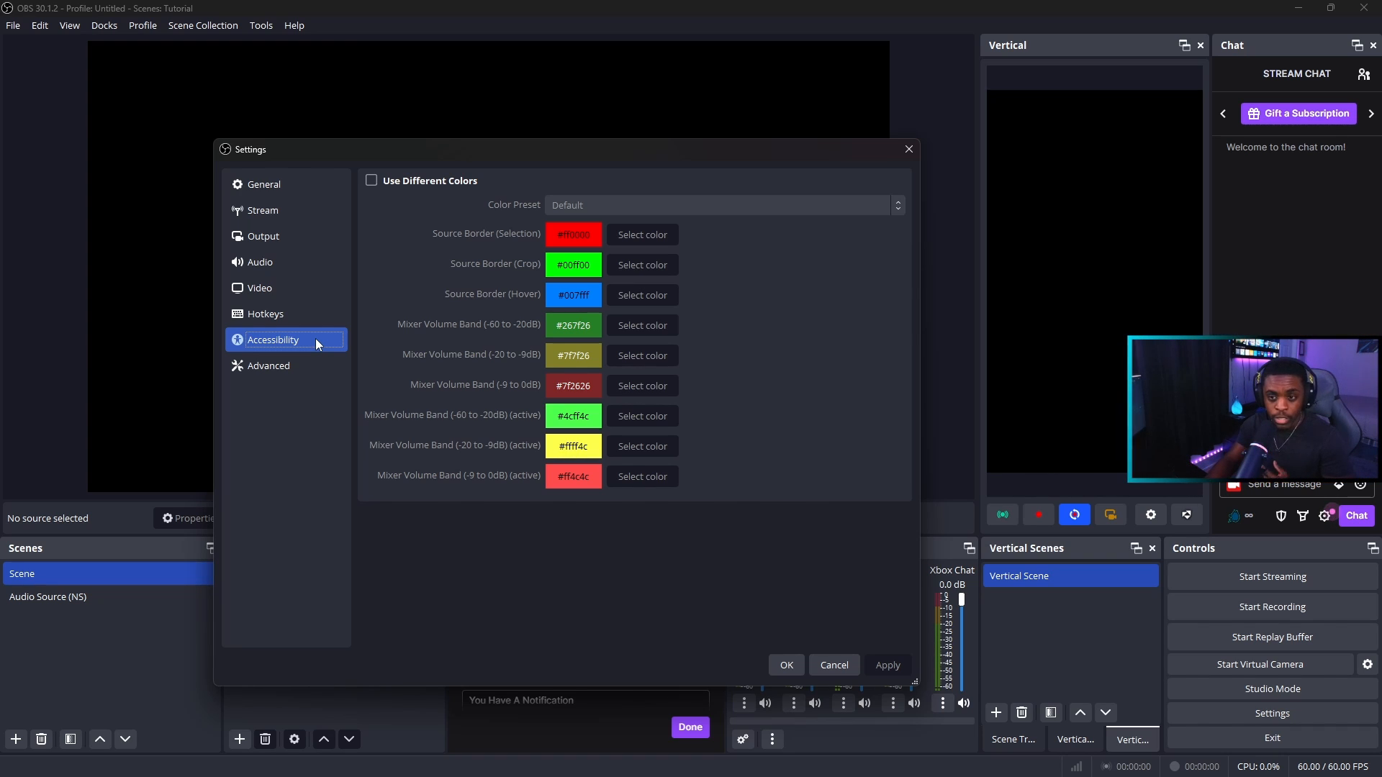
left_click(309, 367)
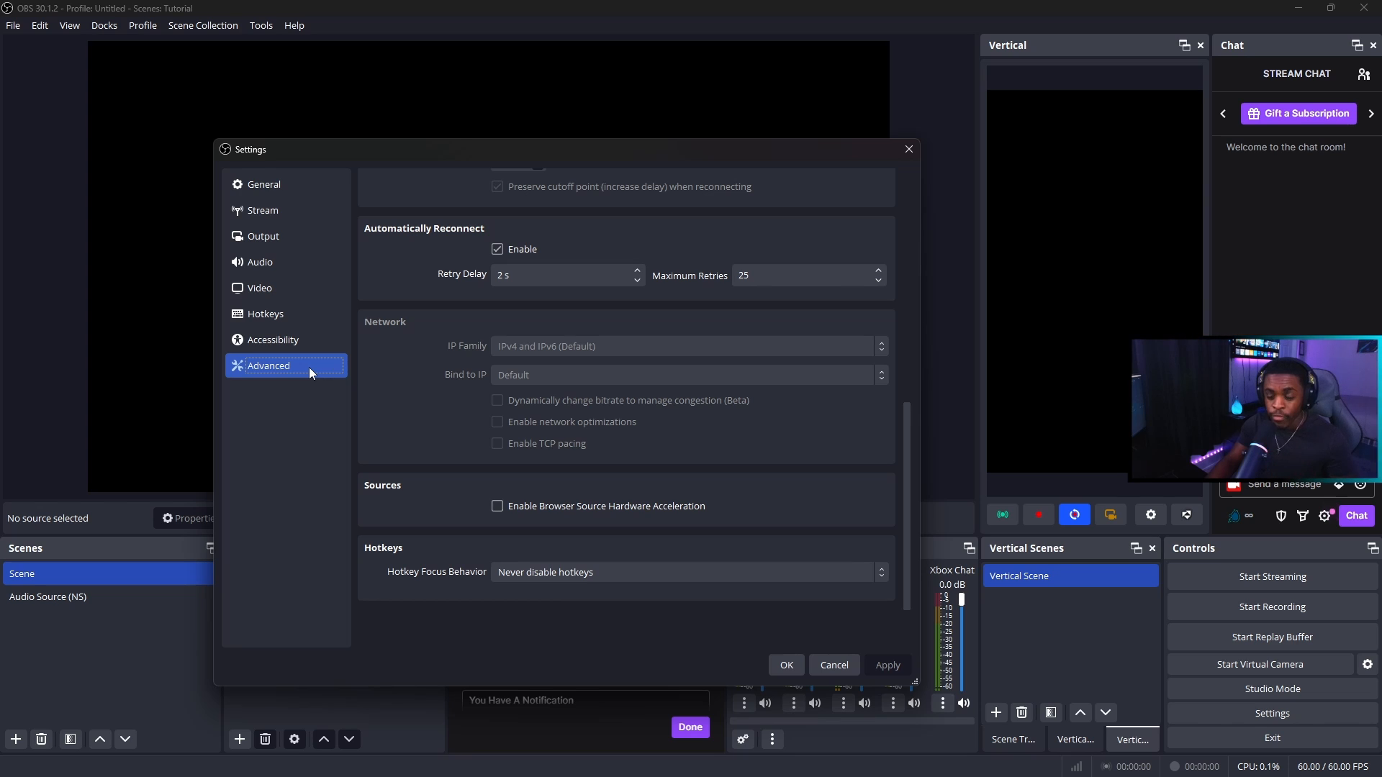
scroll(471, 430, "up", 10)
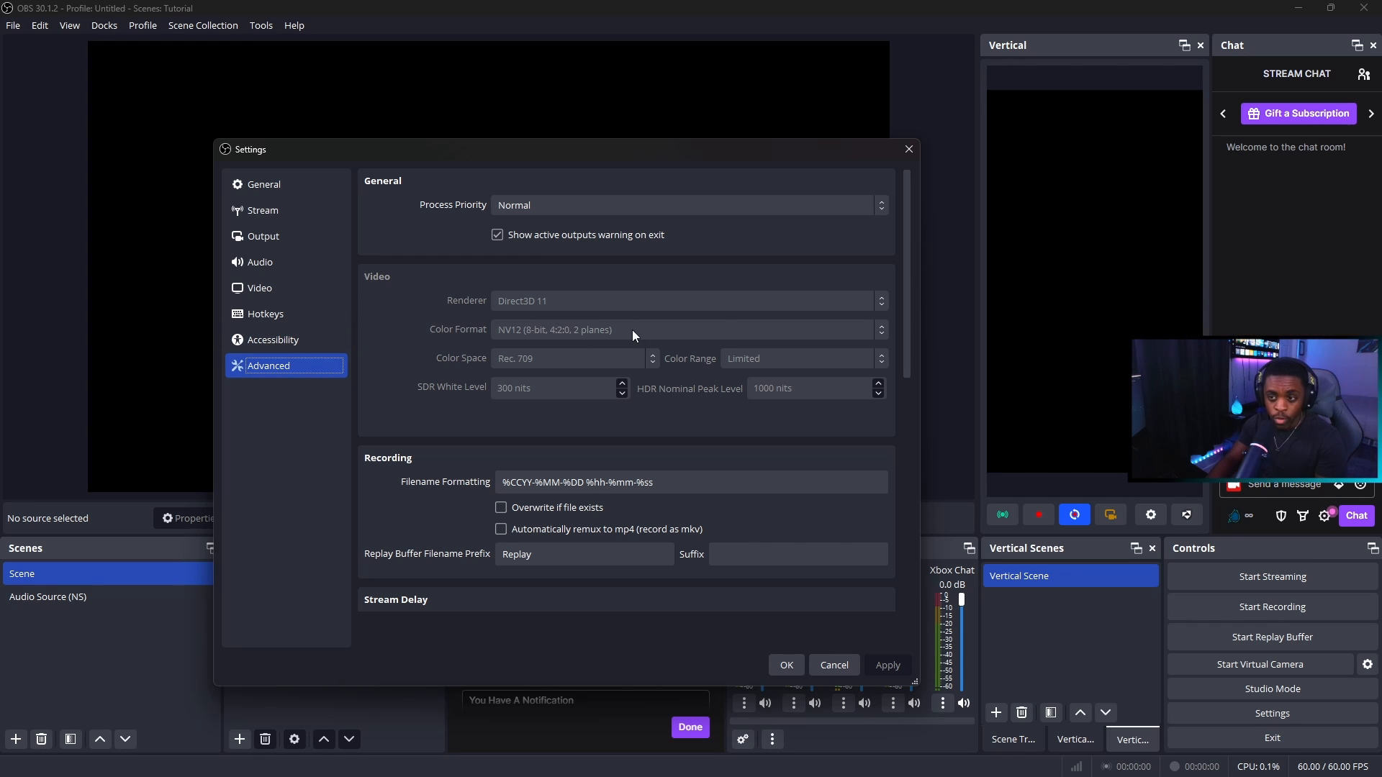
scroll(630, 331, "down", 3)
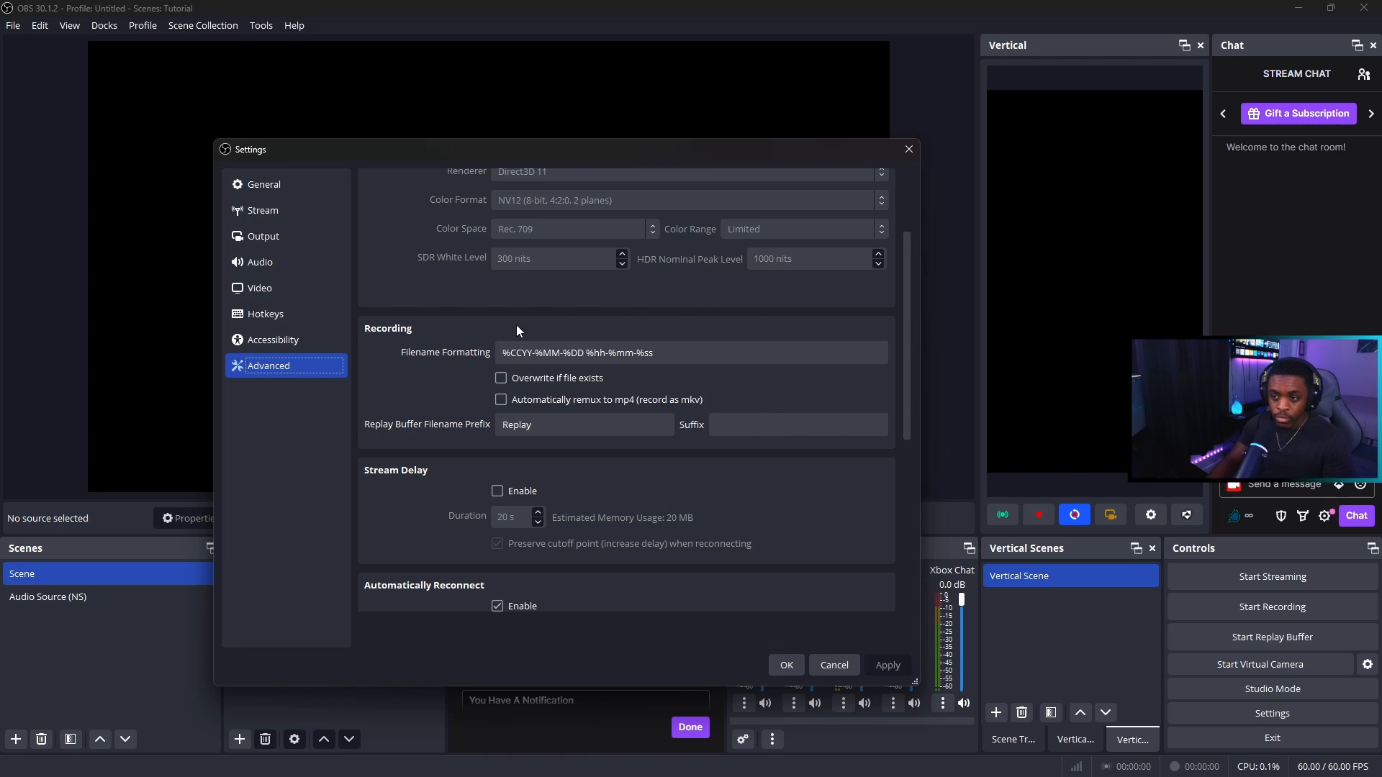
scroll(451, 348, "down", 3)
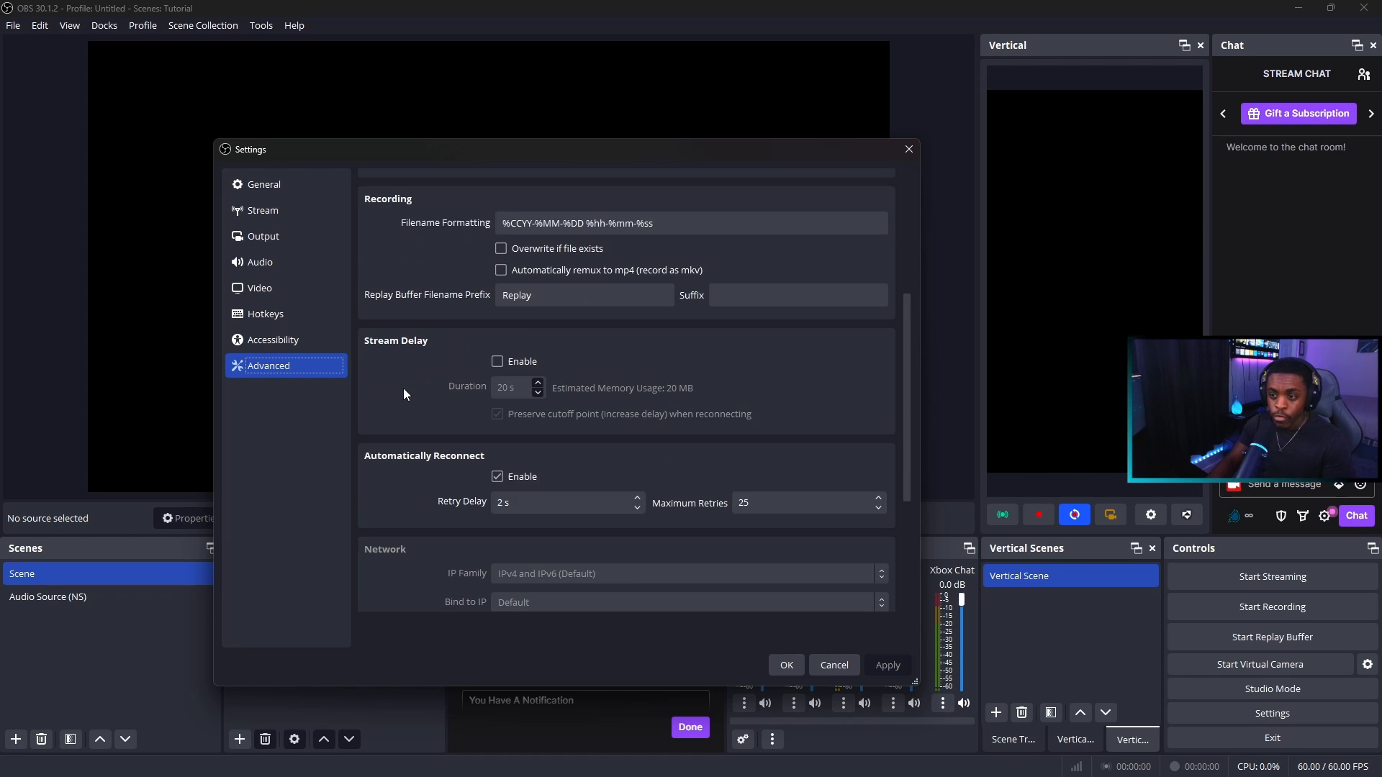
scroll(404, 393, "down", 1)
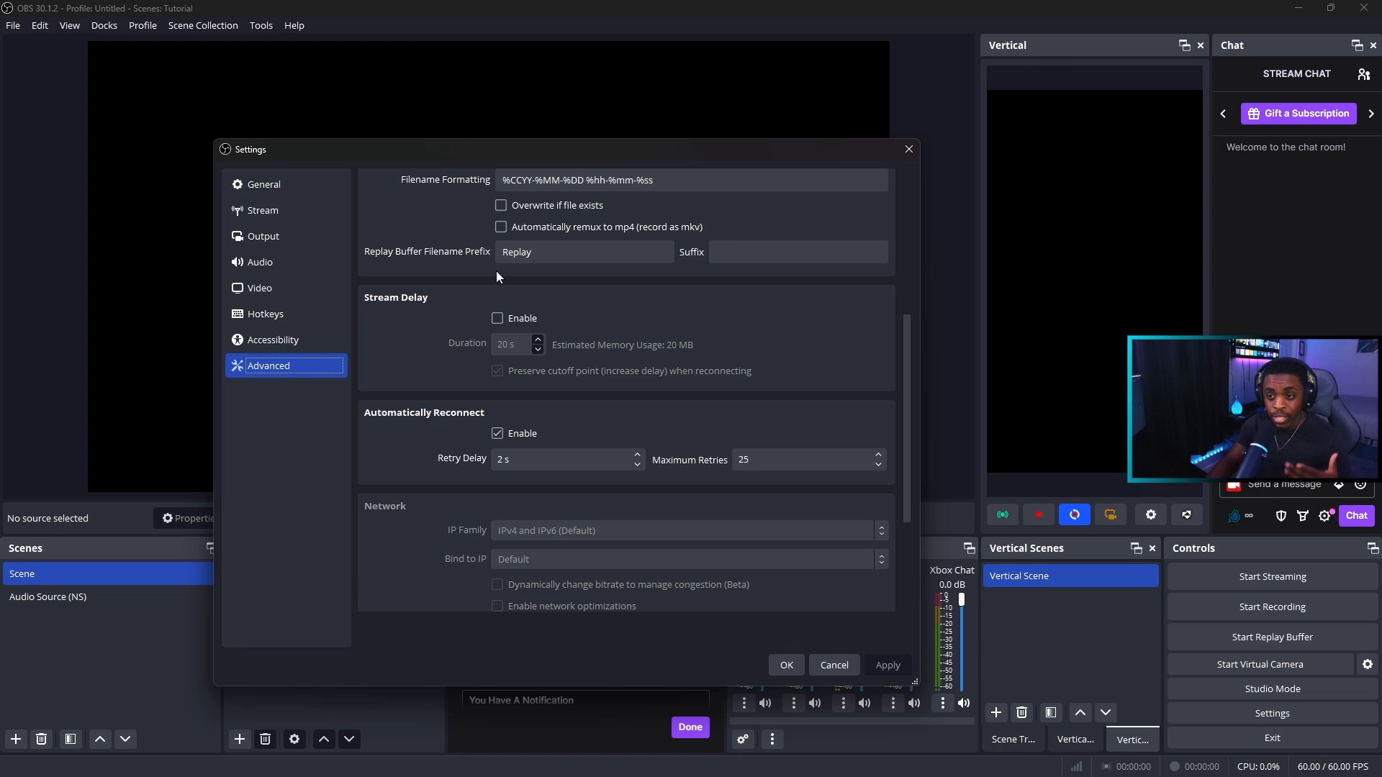
scroll(475, 316, "down", 1)
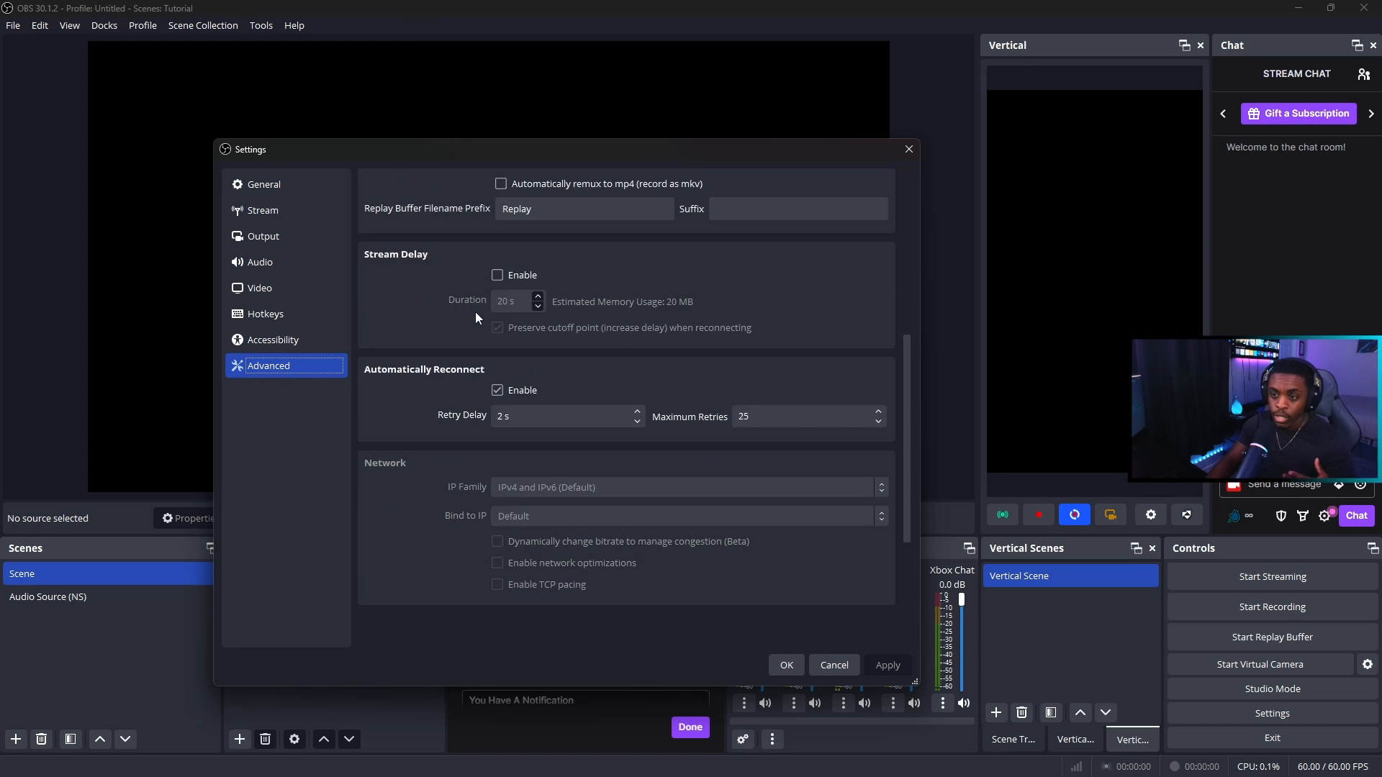
scroll(475, 317, "down", 1)
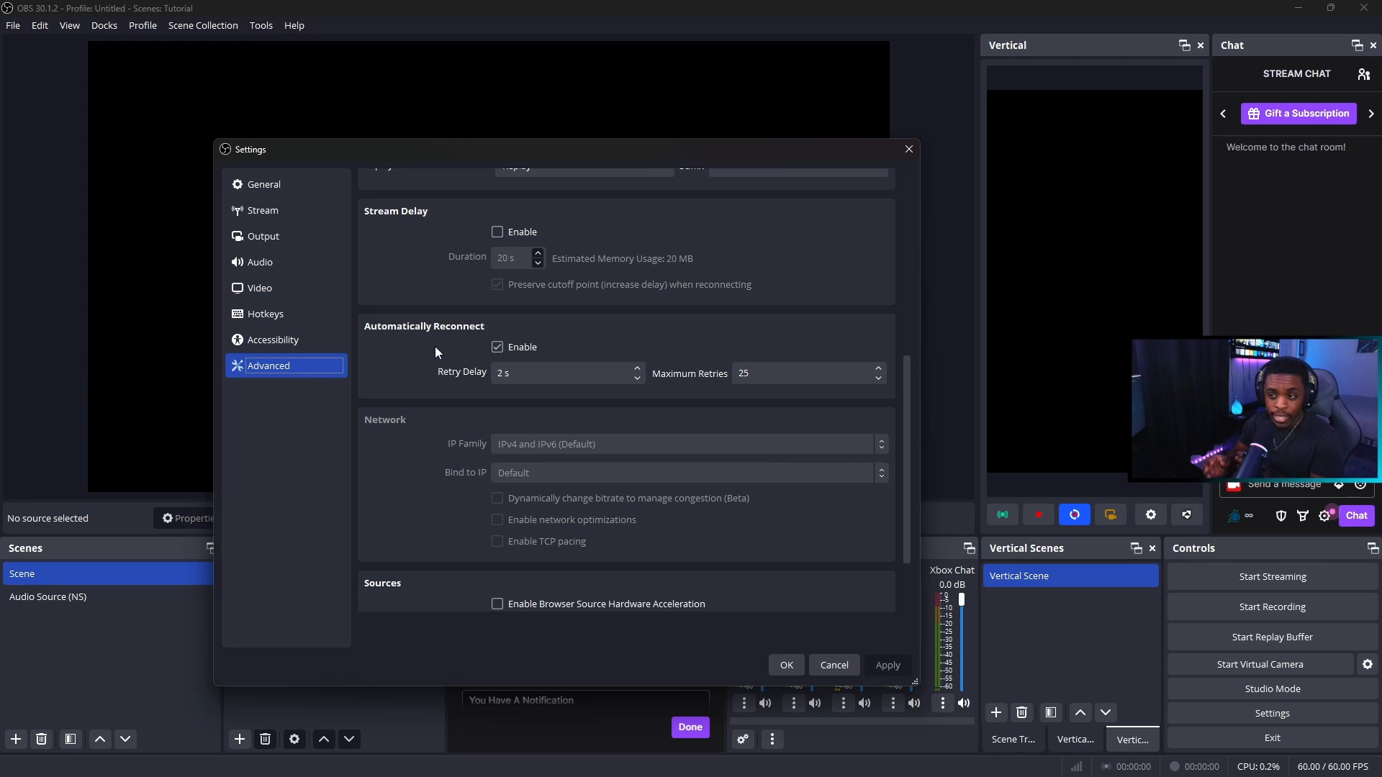
scroll(439, 347, "down", 3)
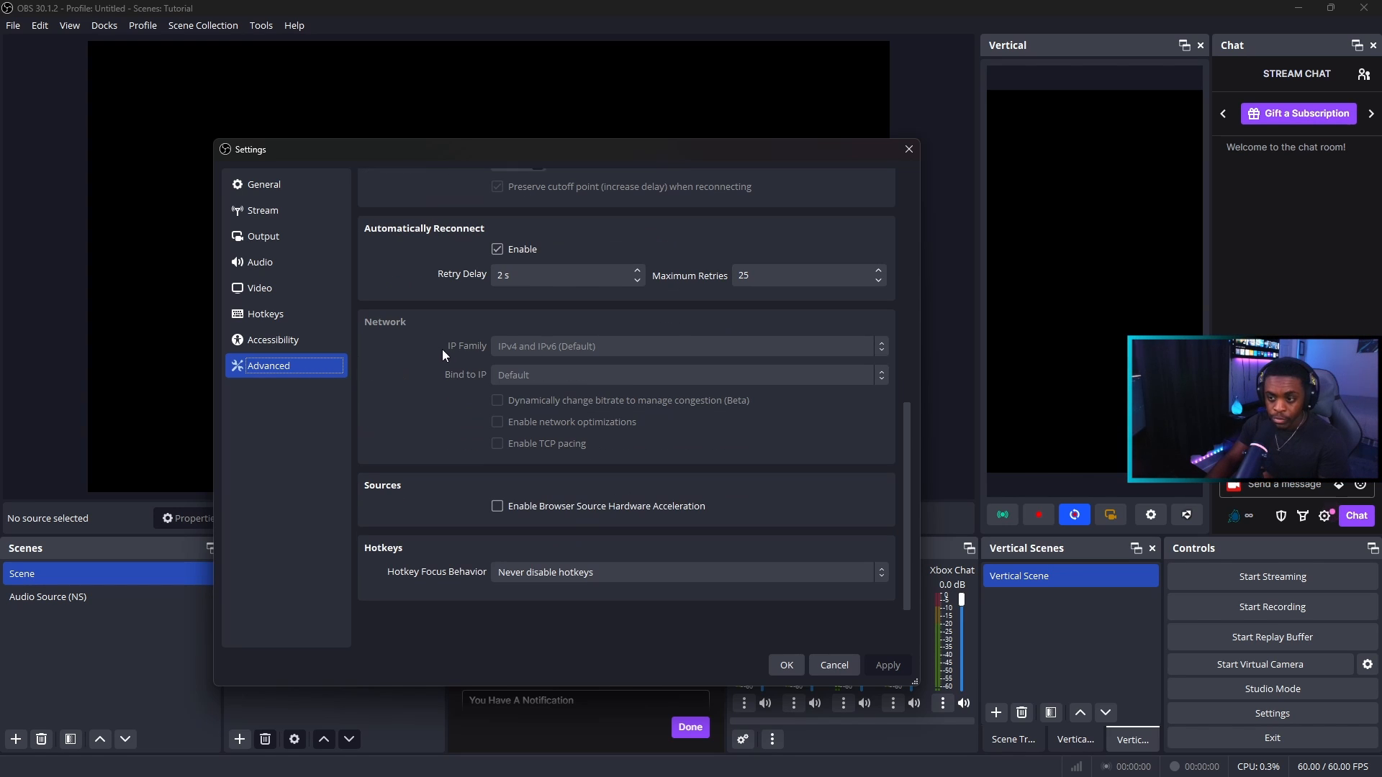